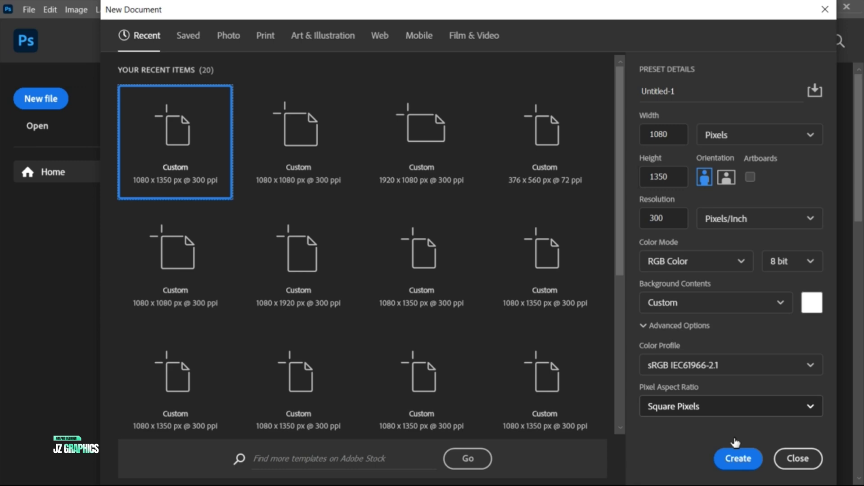
# - Accept the white 1080 x 1350 px, 300 ppi preset to create Untitled-1
pyautogui.click(738, 458)
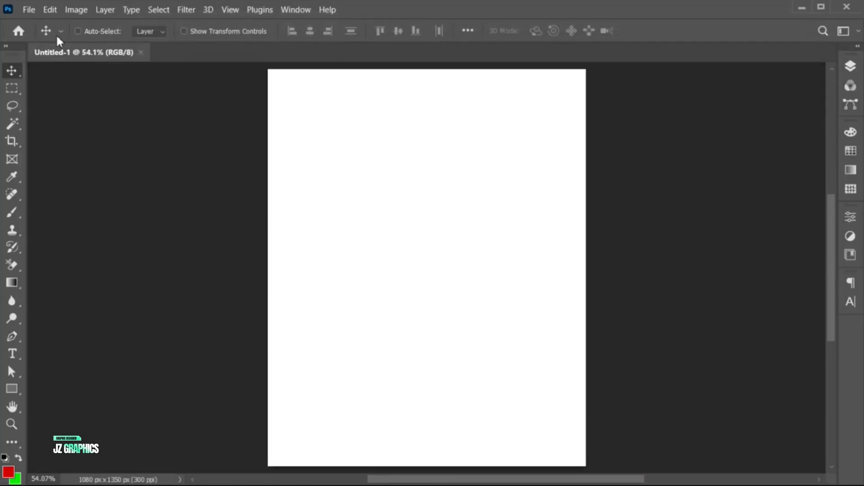
# - Place the red-lipstick portrait JPG as embedded, scale it to 17.41% and shift it down
pyautogui.click(27, 10)
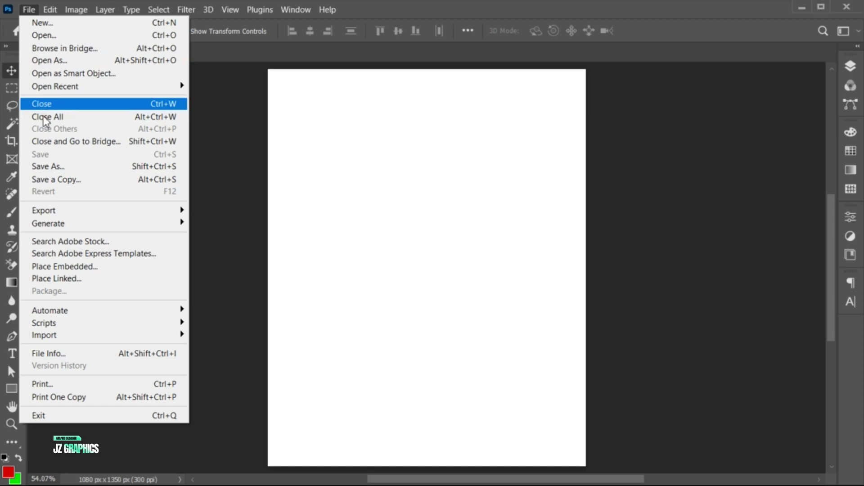
pyautogui.click(95, 269)
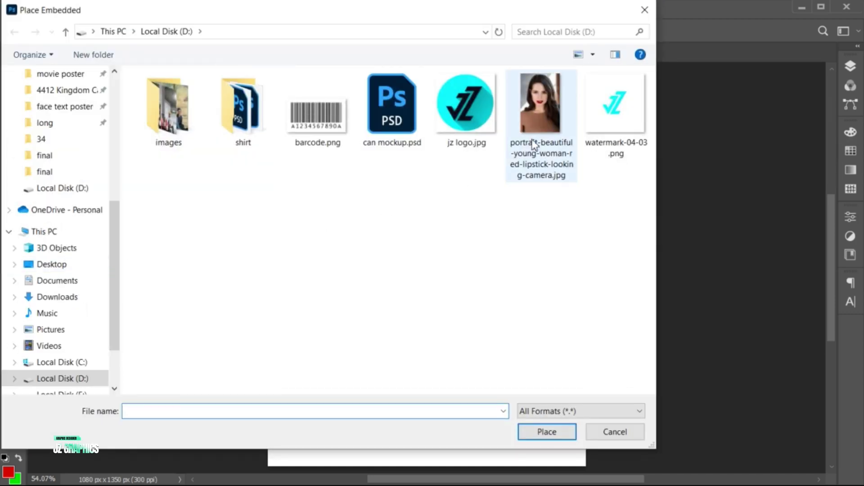
pyautogui.click(535, 140)
pyautogui.click(546, 431)
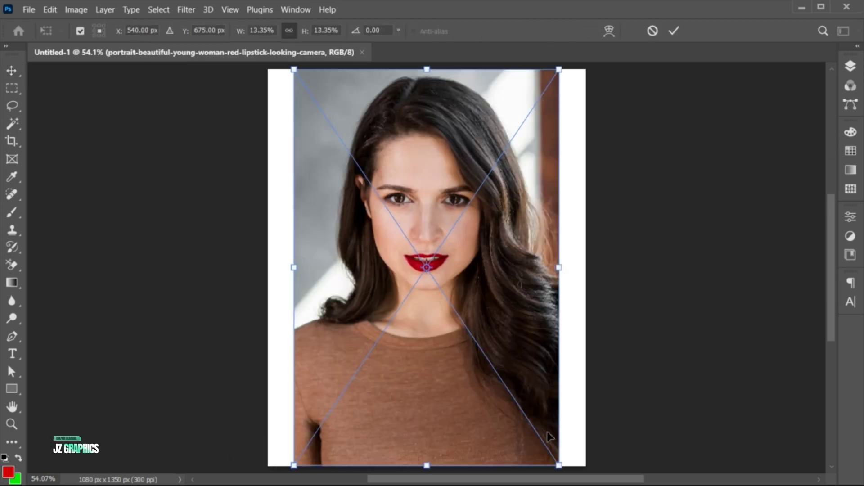
pyautogui.moveTo(558, 267); pyautogui.dragTo(602, 274)
pyautogui.moveTo(518, 140); pyautogui.dragTo(516, 196)
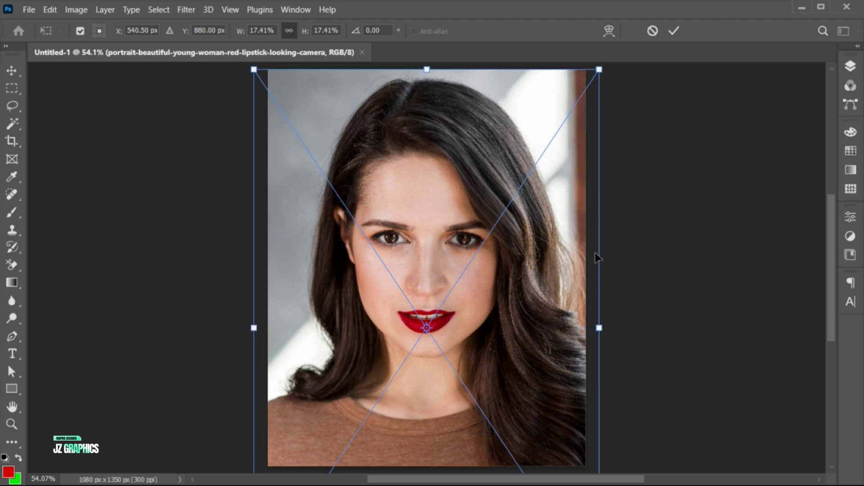
pyautogui.click(673, 34)
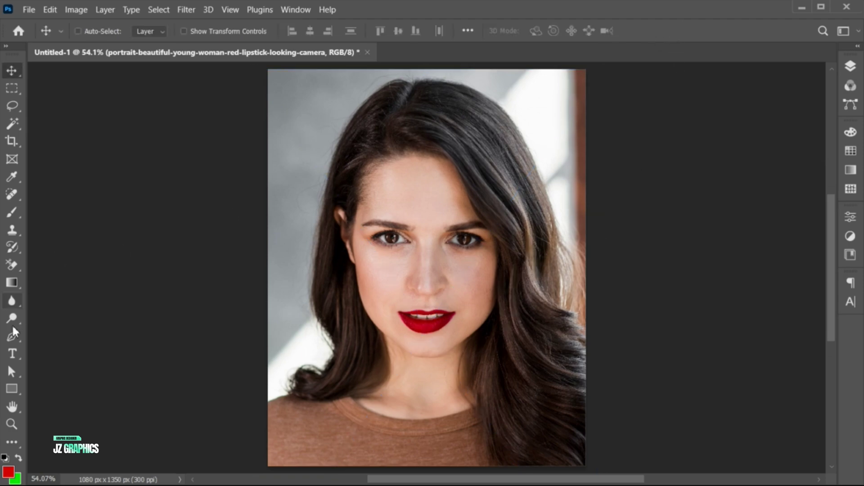
# - Type the stacked title OWN / YOUR / EVERY / MOMENT as a new text layer on the face
pyautogui.click(12, 354)
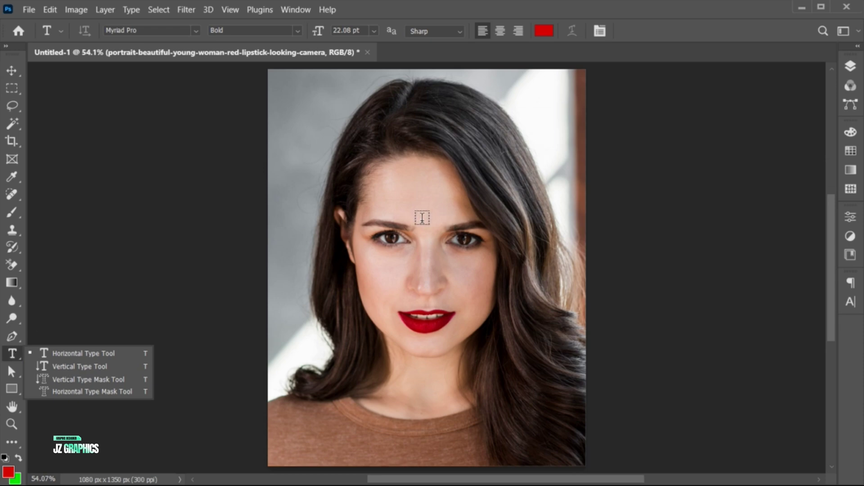
pyautogui.click(420, 218)
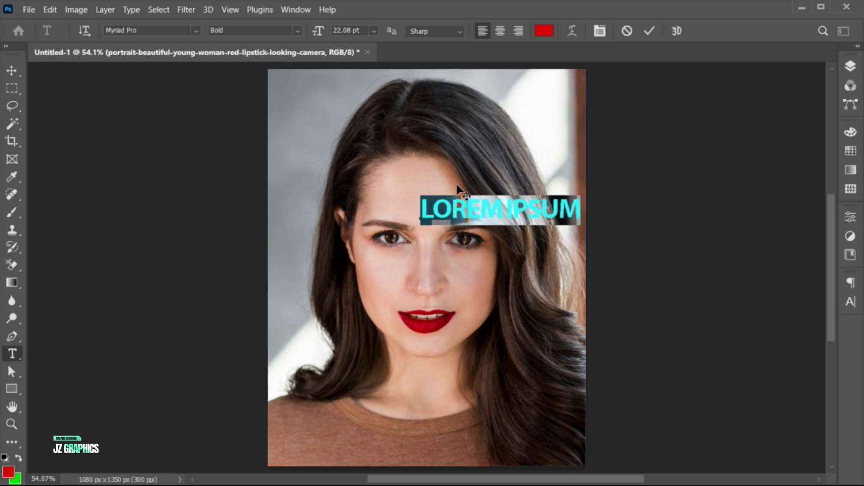
pyautogui.write('OWN')
pyautogui.press('Return')
pyautogui.write('YOUR')
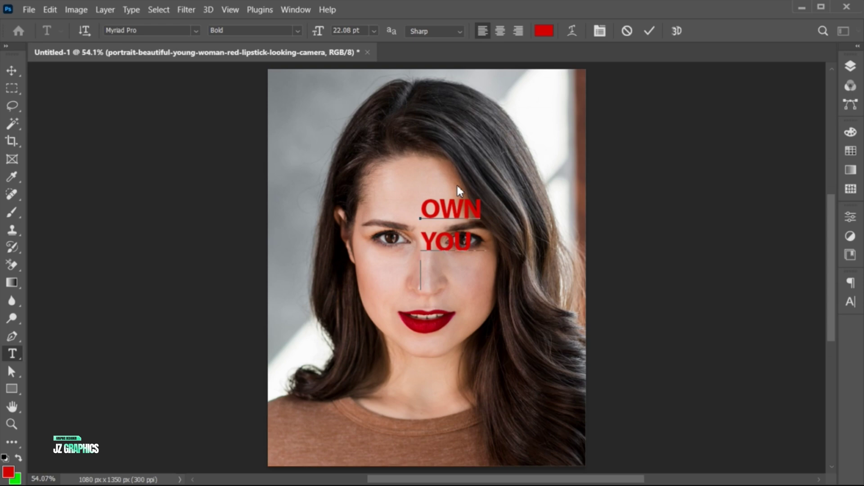
pyautogui.press('Return')
pyautogui.write('EVERY')
pyautogui.press('Return')
pyautogui.write('MOMENT')
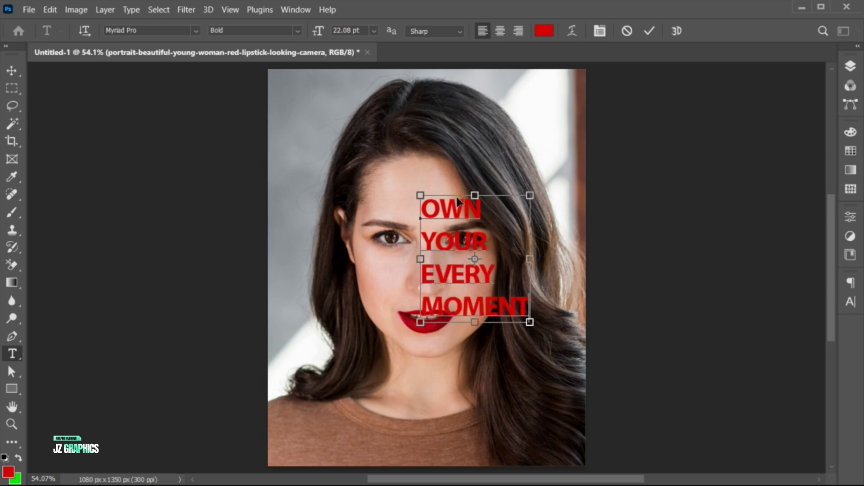
# - Set the whole title in Gobold Bold and right-align its lines
pyautogui.hotkey('ctrl', 'a')
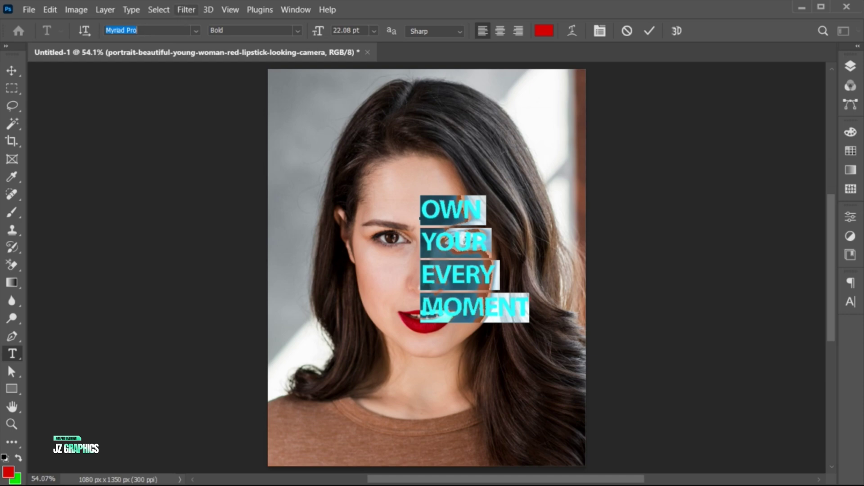
pyautogui.write('gobold')
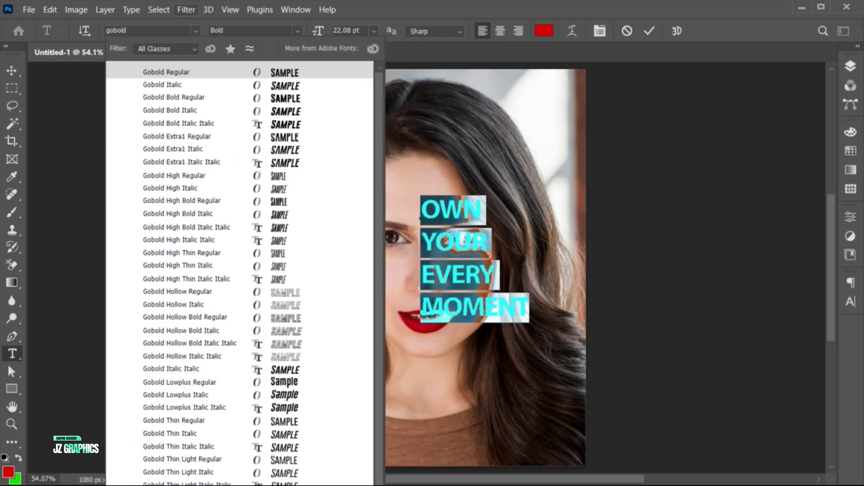
pyautogui.click(208, 101)
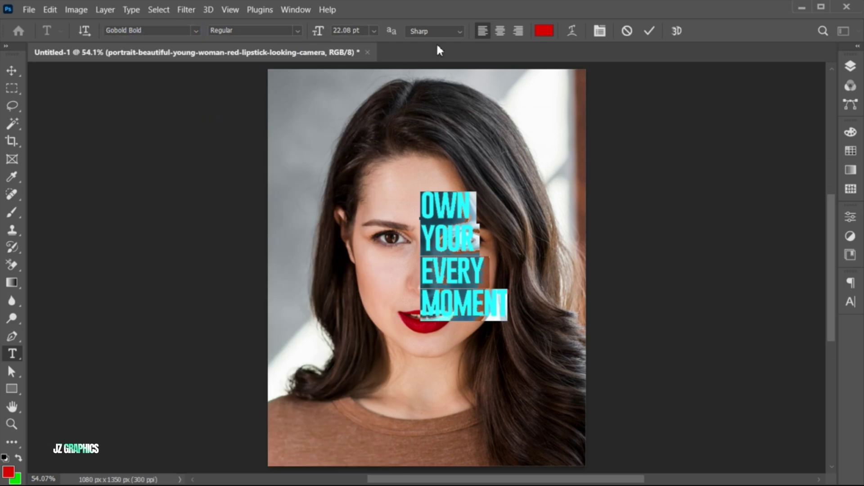
pyautogui.click(513, 32)
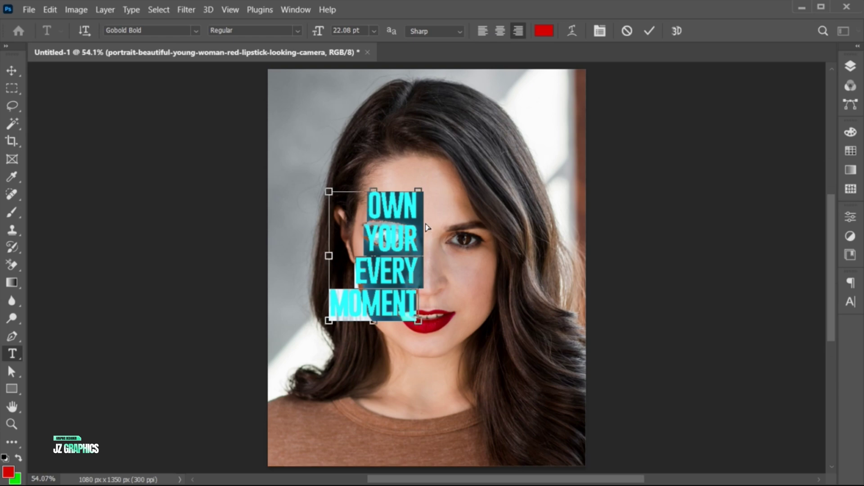
# - Set the title to 38 pt size with 41 pt leading in the Character panel
pyautogui.hotkey('ctrl', 't')
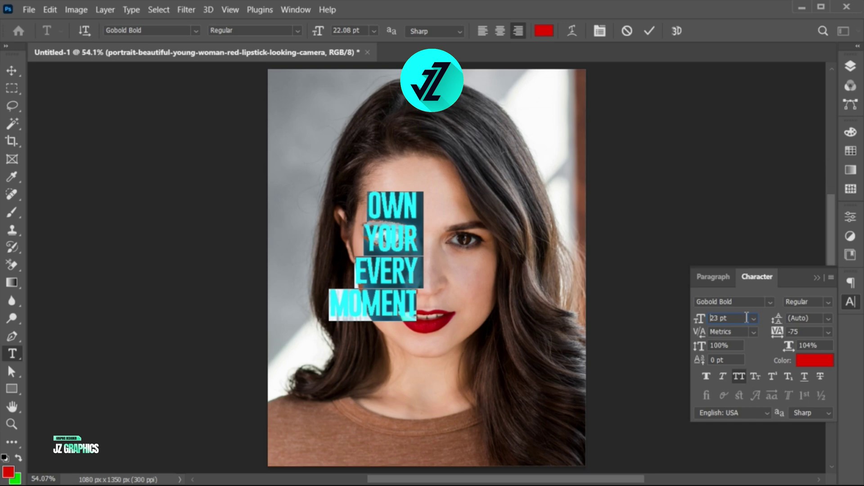
pyautogui.scroll(6, 746, 318)
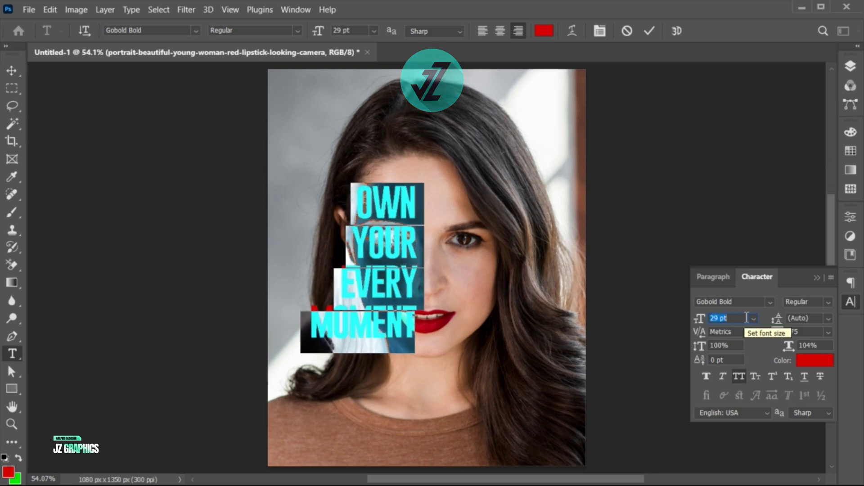
pyautogui.scroll(7, 746, 318)
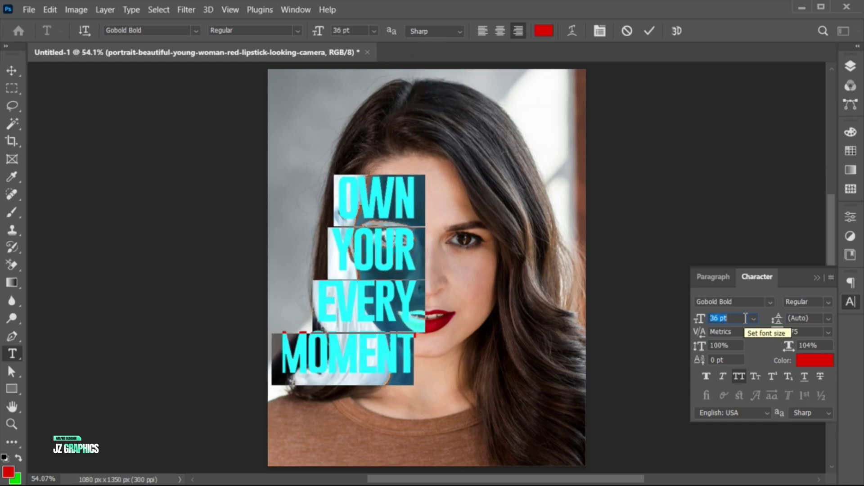
pyautogui.scroll(2, 746, 318)
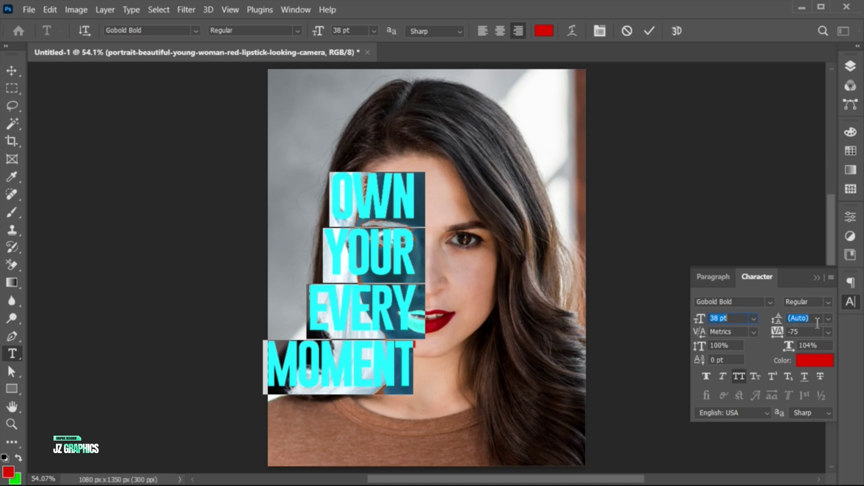
pyautogui.scroll(-4, 816, 323)
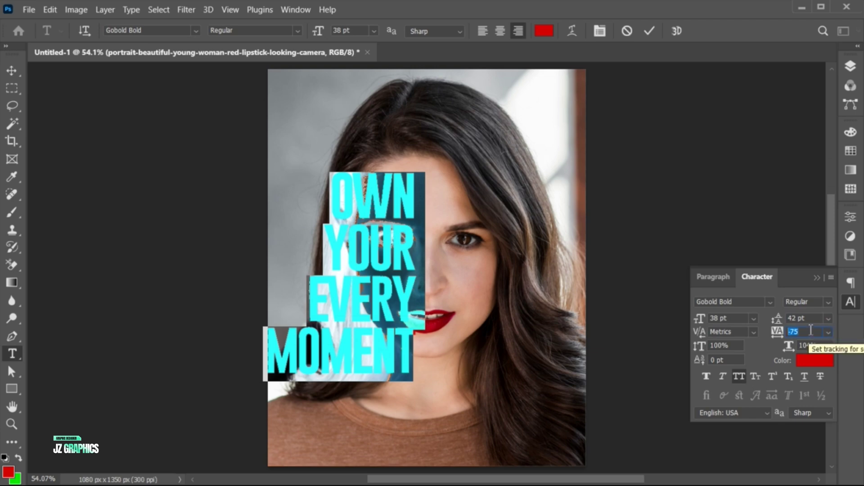
pyautogui.scroll(-1, 816, 320)
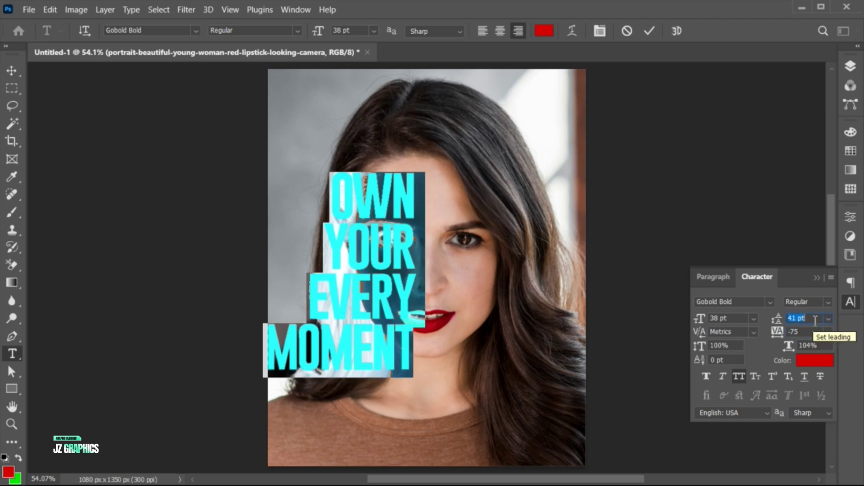
# - Colour the title bright green, commit it, and nudge it slightly upward
pyautogui.click(814, 360)
pyautogui.click(655, 219)
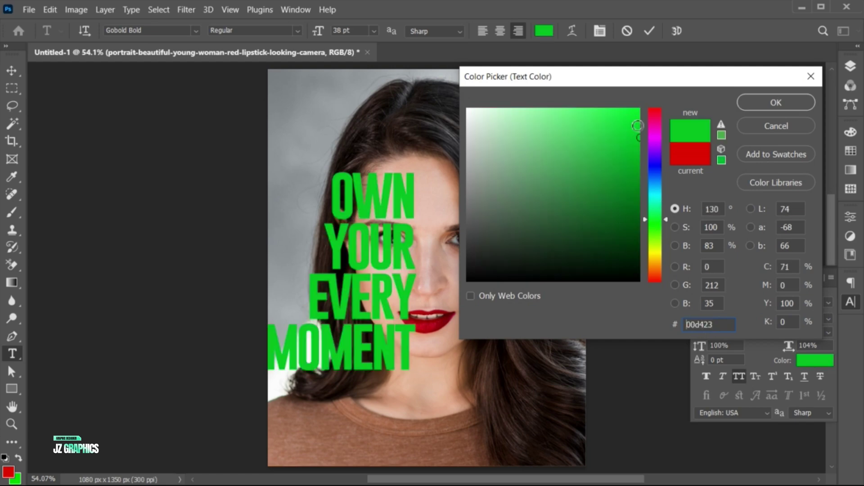
pyautogui.moveTo(638, 126); pyautogui.dragTo(643, 114)
pyautogui.click(774, 102)
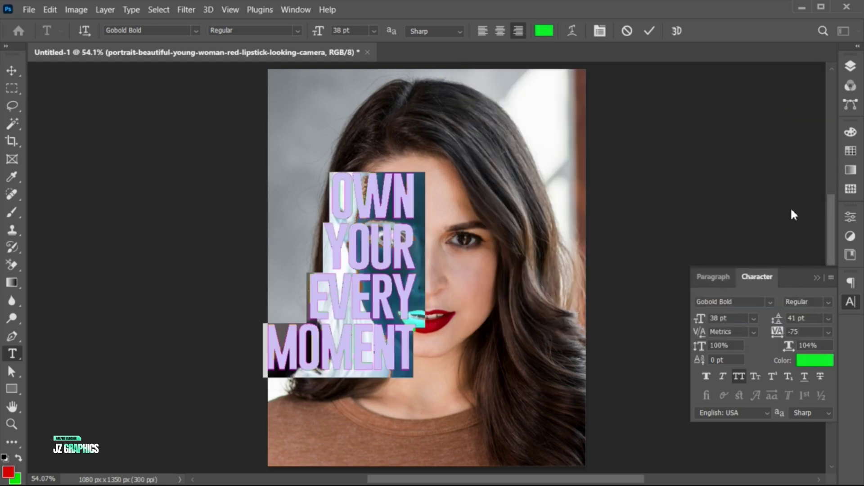
pyautogui.click(649, 29)
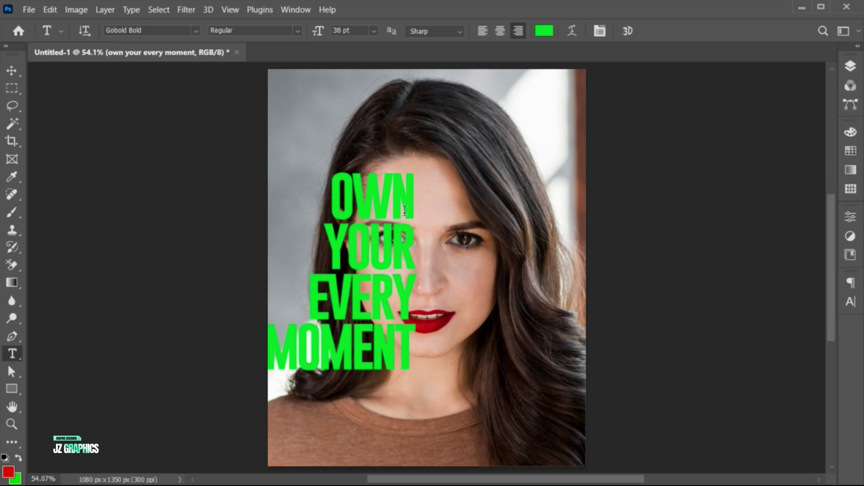
pyautogui.press('v')
pyautogui.moveTo(404, 210); pyautogui.dragTo(406, 197)
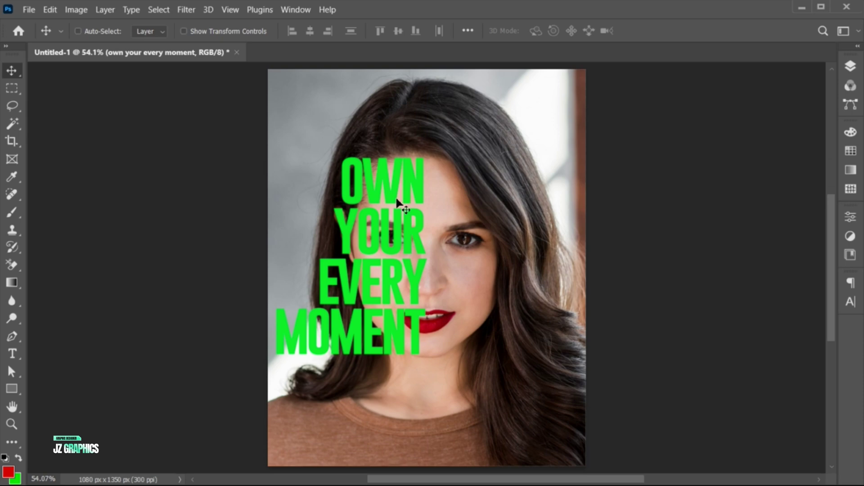
# - Add a cyan #00fff0 Color Fill layer above the portrait with Subtract blending
pyautogui.click(850, 66)
pyautogui.click(751, 168)
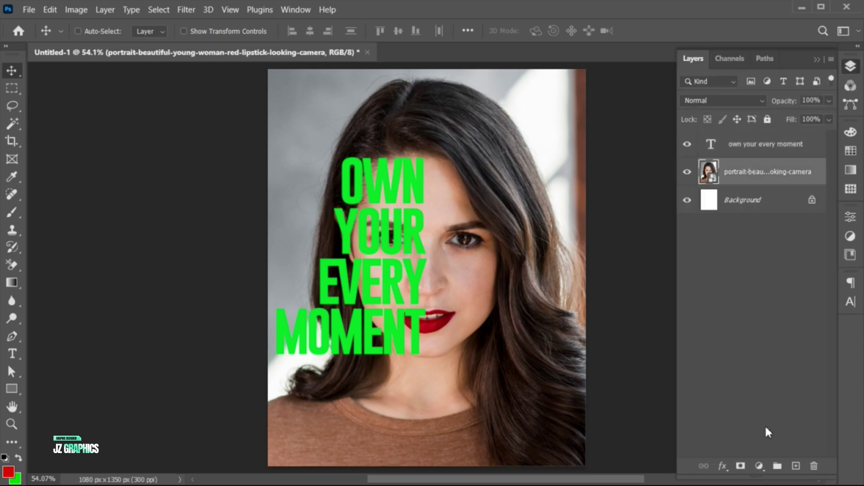
pyautogui.click(759, 466)
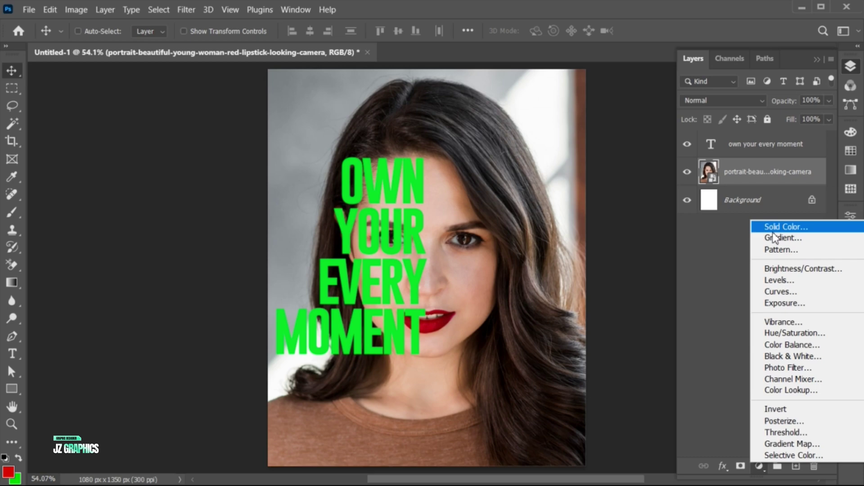
pyautogui.click(789, 230)
pyautogui.write('ff0000')
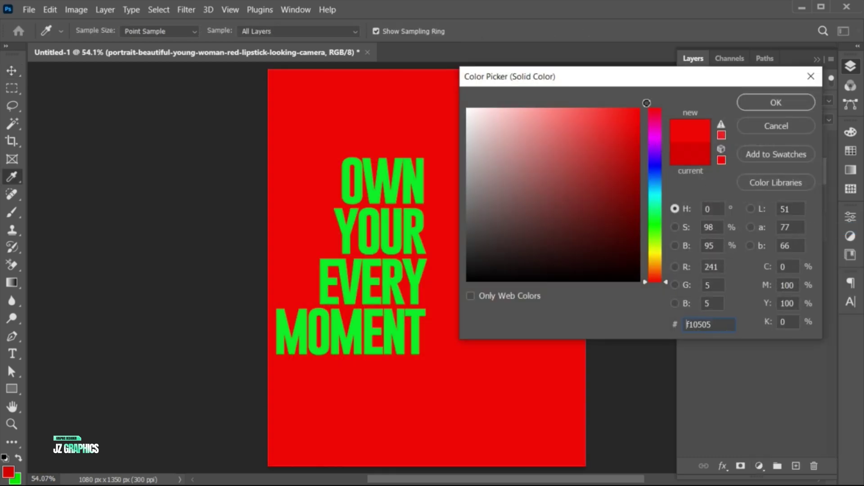
pyautogui.moveTo(644, 280); pyautogui.dragTo(652, 197)
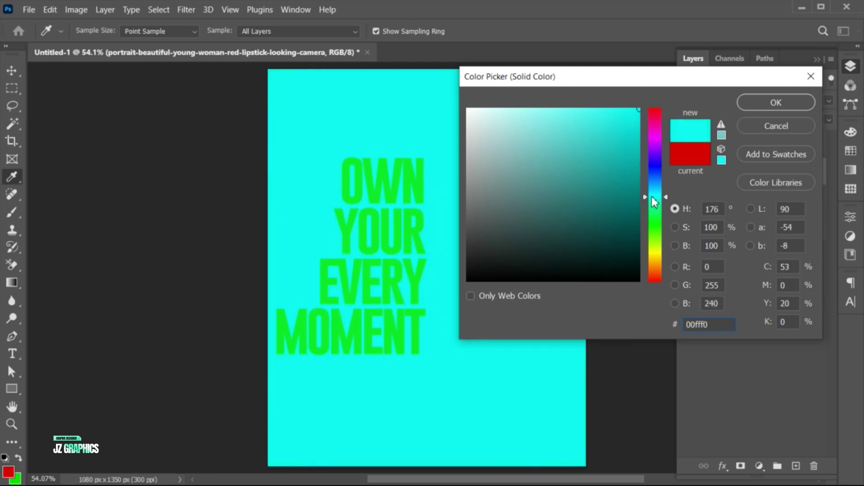
pyautogui.click(771, 104)
pyautogui.click(726, 107)
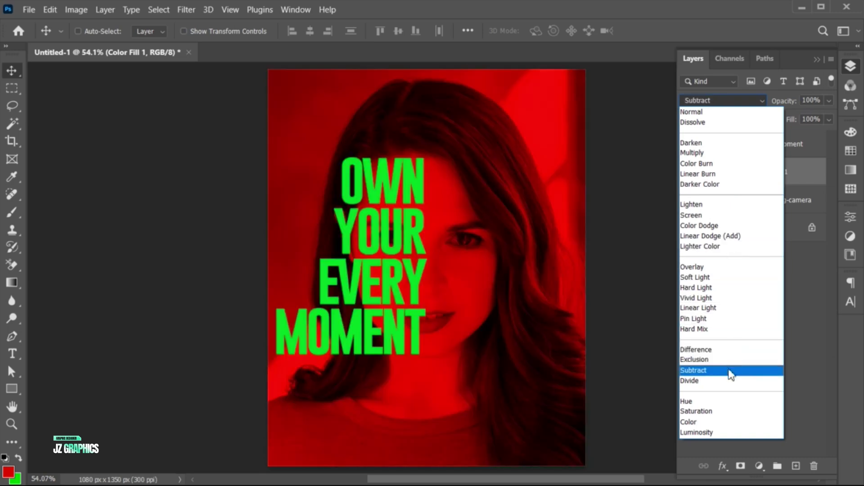
pyautogui.click(730, 373)
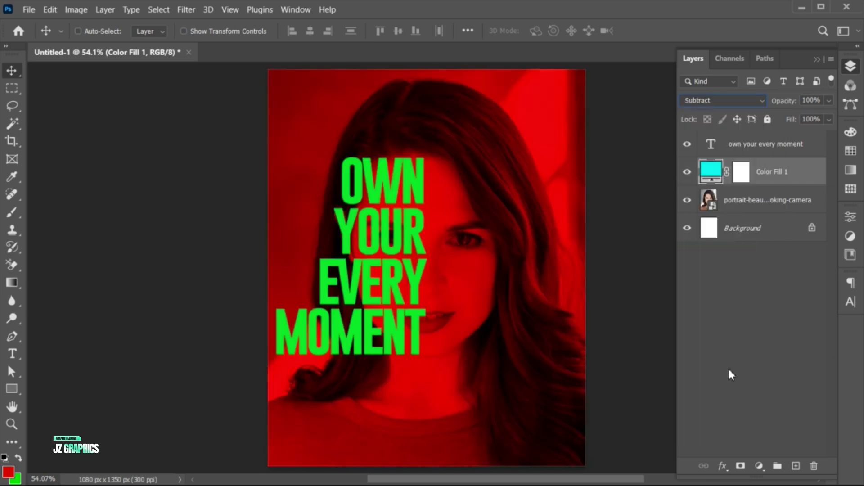
# - Convert the cyan fill and portrait layers into a single smart object, Color Fill 1
pyautogui.keyDown('shift'); pyautogui.click(755, 204); pyautogui.keyUp('shift')
pyautogui.rightClick(759, 177)
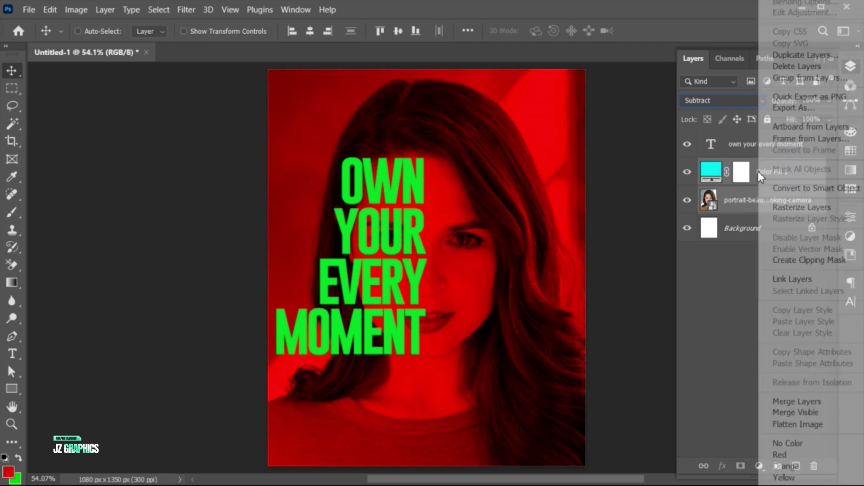
pyautogui.click(809, 191)
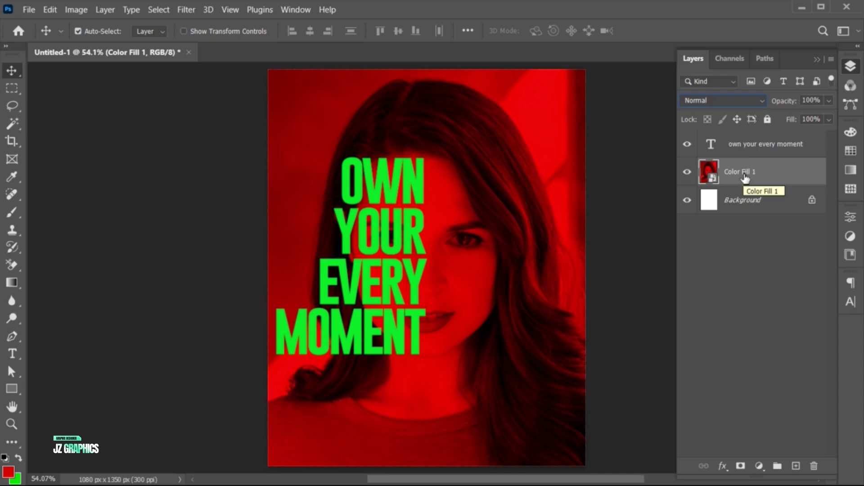
# - Duplicate Color Fill 1, move the copy above the title, and clip it to the text
pyautogui.hotkey('ctrl', 'j')
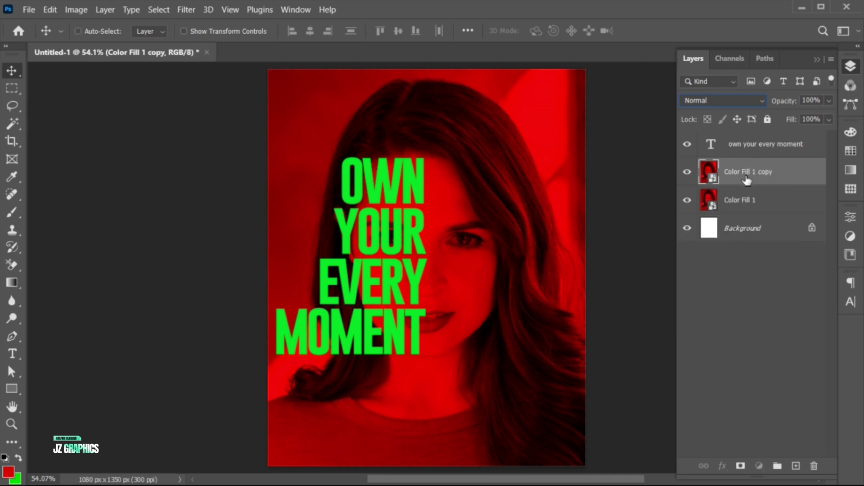
pyautogui.moveTo(747, 180); pyautogui.dragTo(747, 142)
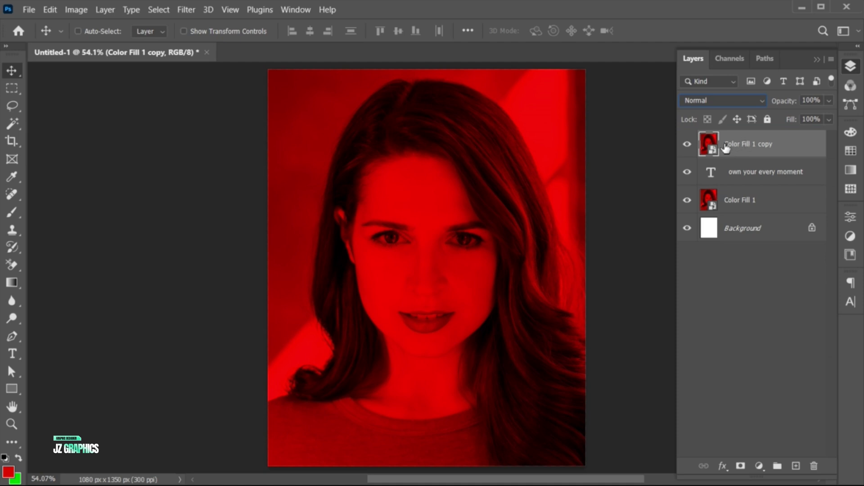
pyautogui.rightClick(725, 148)
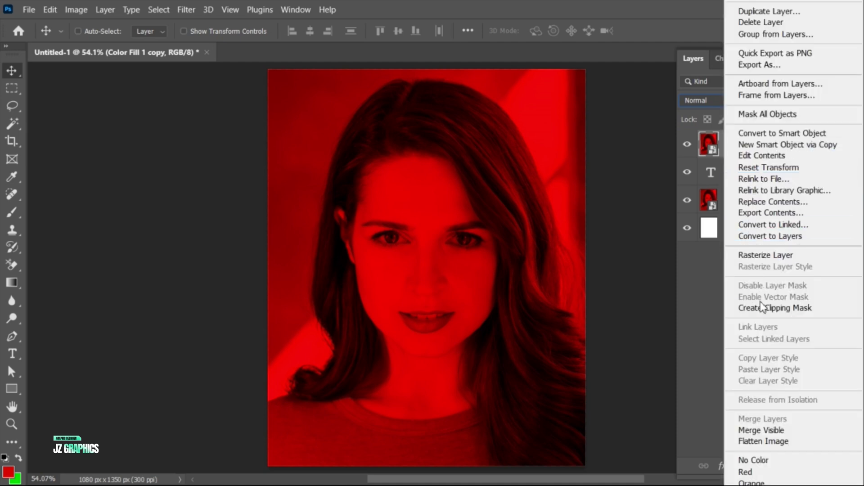
pyautogui.click(779, 308)
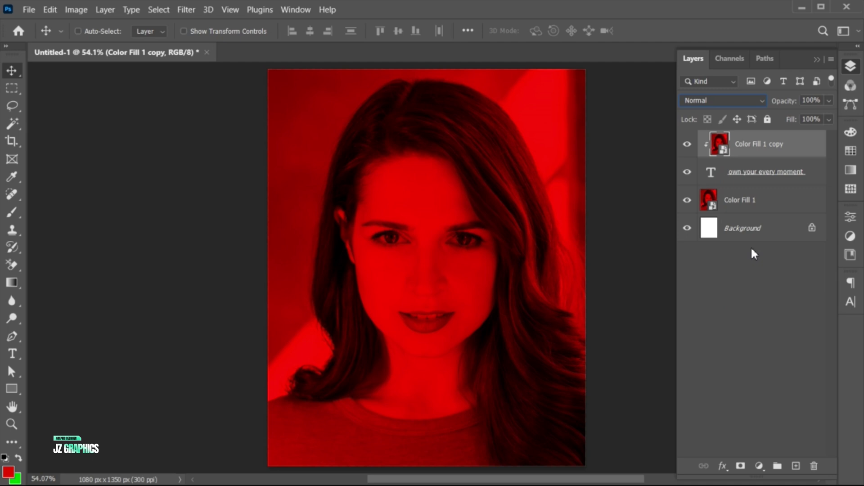
# - Add a mask to Color Fill 1 and fill its left-half selection black to hide that side
pyautogui.click(734, 203)
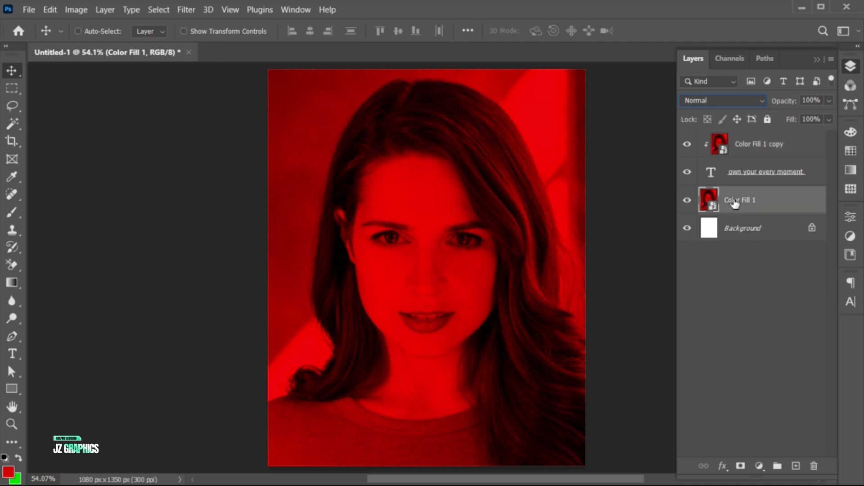
pyautogui.click(741, 466)
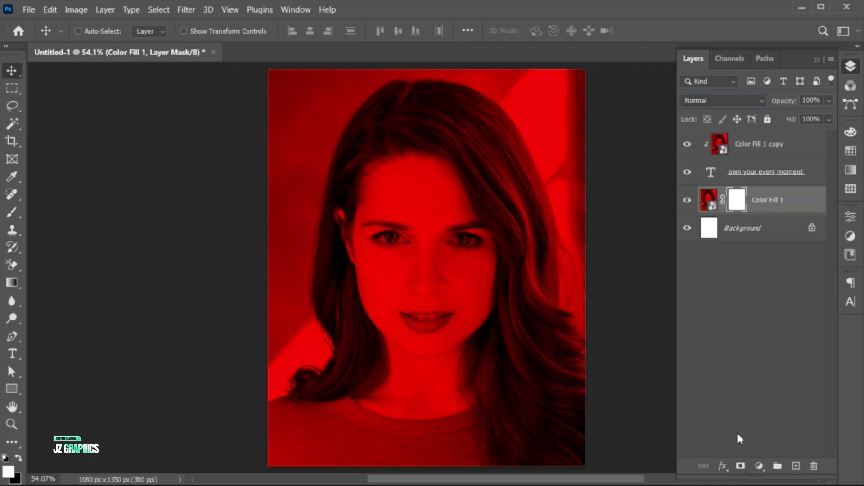
pyautogui.click(17, 91)
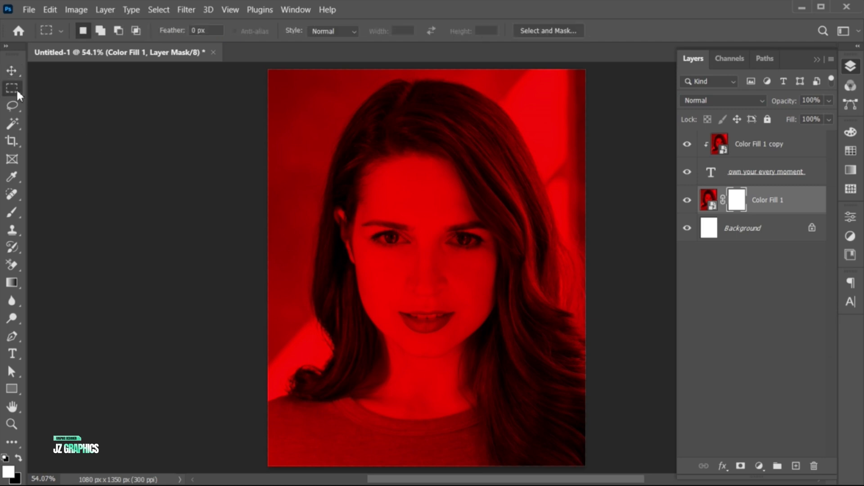
pyautogui.moveTo(265, 69); pyautogui.dragTo(428, 467)
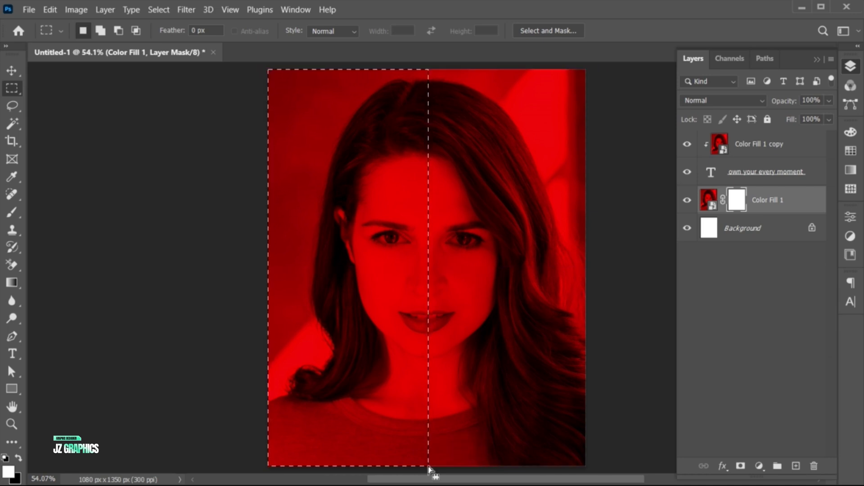
pyautogui.hotkey('ctrl', 'BackSpace')
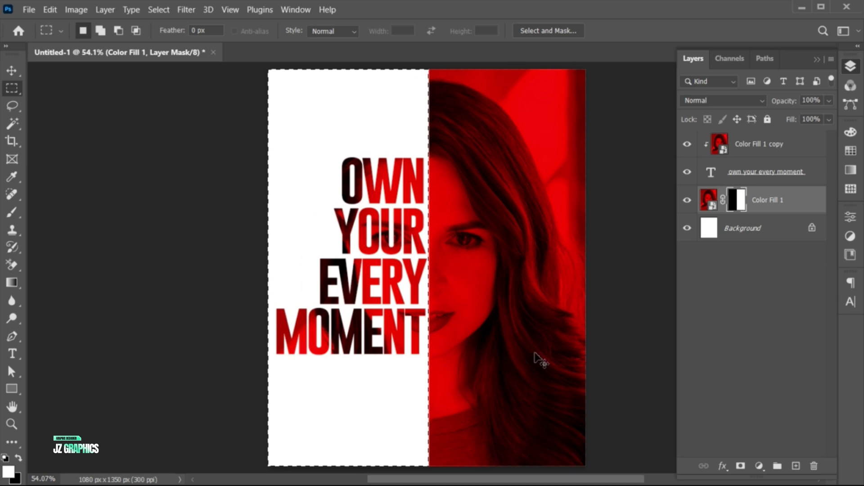
pyautogui.hotkey('ctrl', 'd')
pyautogui.click(783, 154)
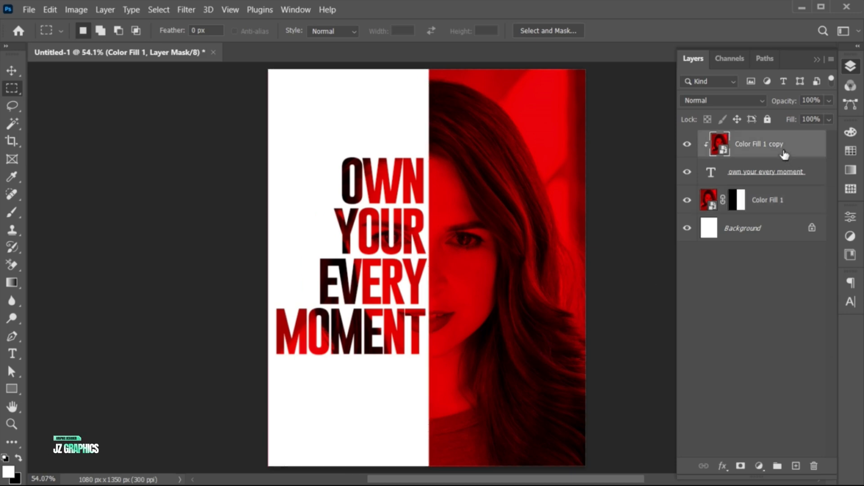
# - Draw a thin 487 x 11 px bar under MOMENT with red fill and no stroke
pyautogui.press('v')
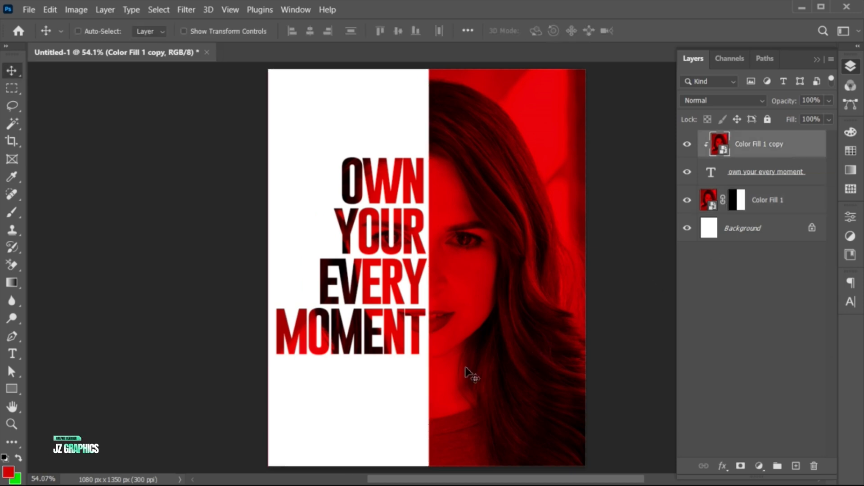
pyautogui.hotkey('alt', '[')
pyautogui.hotkey('alt', '[')
pyautogui.click(18, 388)
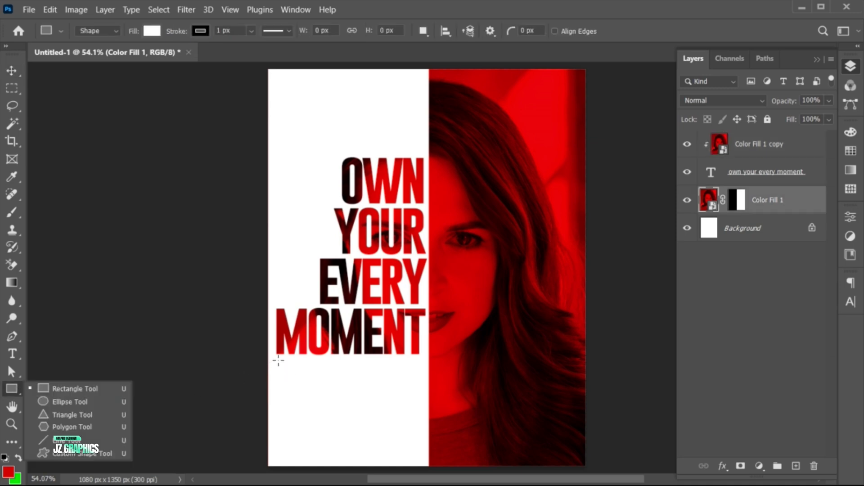
pyautogui.moveTo(278, 360); pyautogui.dragTo(421, 362)
pyautogui.click(694, 371)
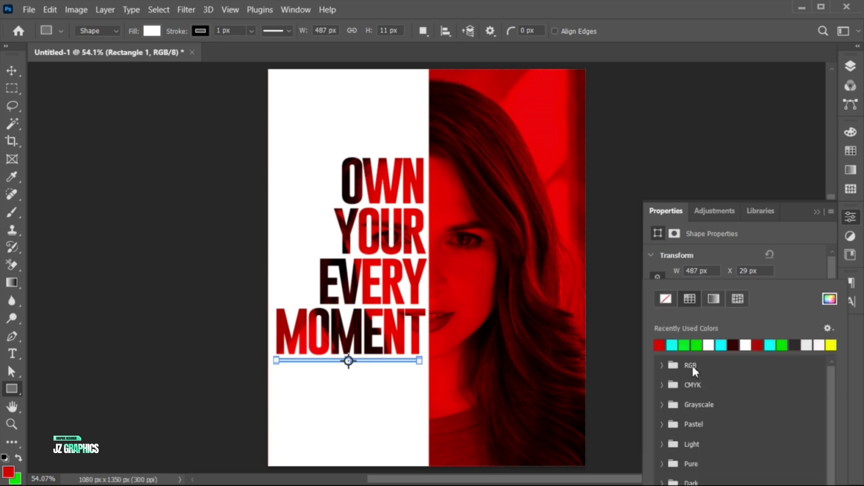
pyautogui.click(666, 299)
pyautogui.click(803, 260)
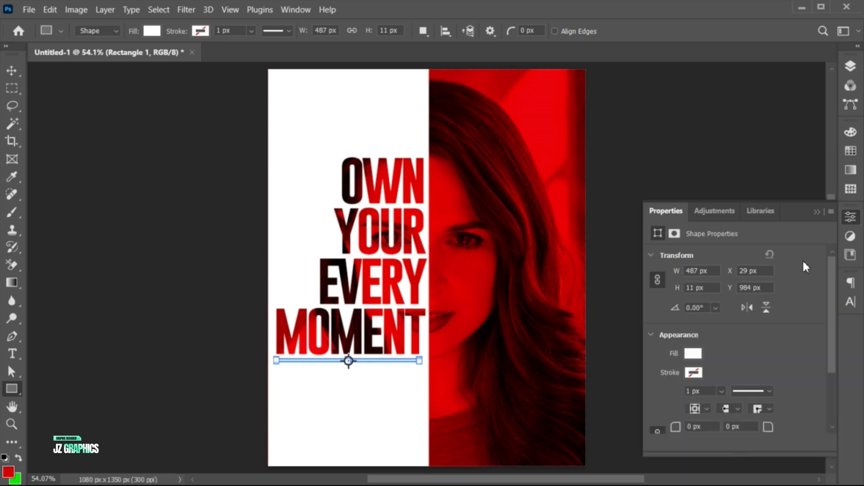
pyautogui.click(692, 353)
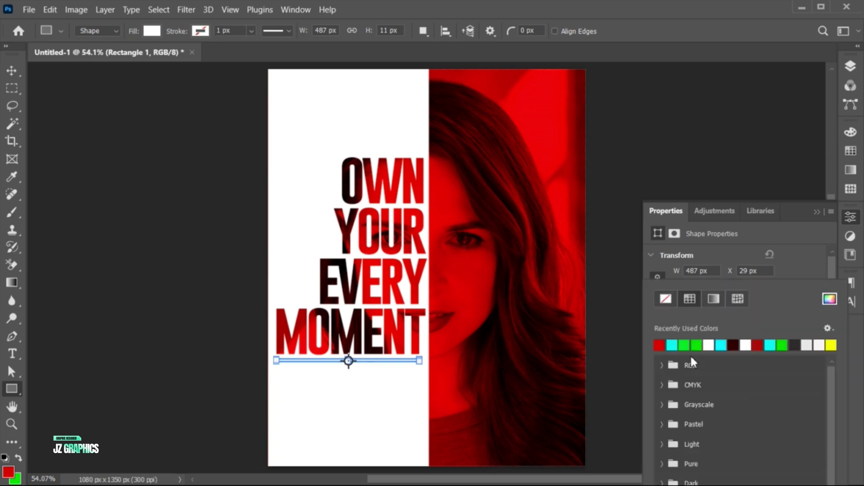
pyautogui.click(659, 345)
pyautogui.click(816, 213)
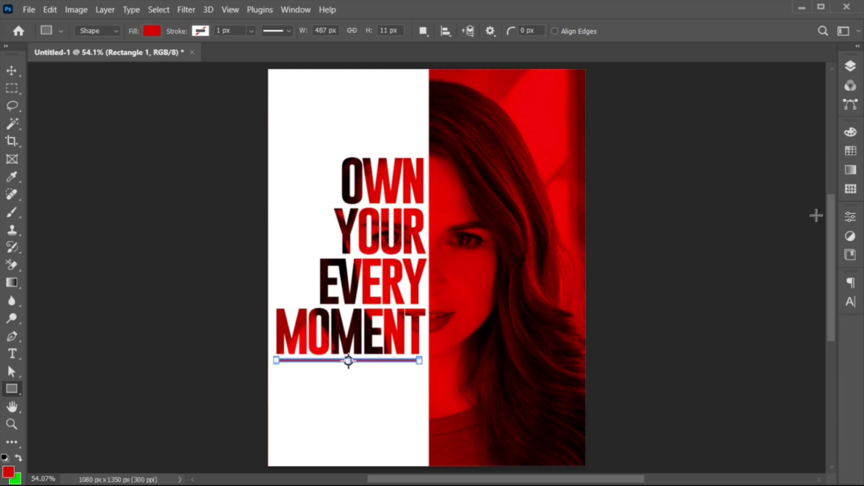
# - Move Rectangle 1 to the top of the layer stack
pyautogui.press('v')
pyautogui.click(852, 68)
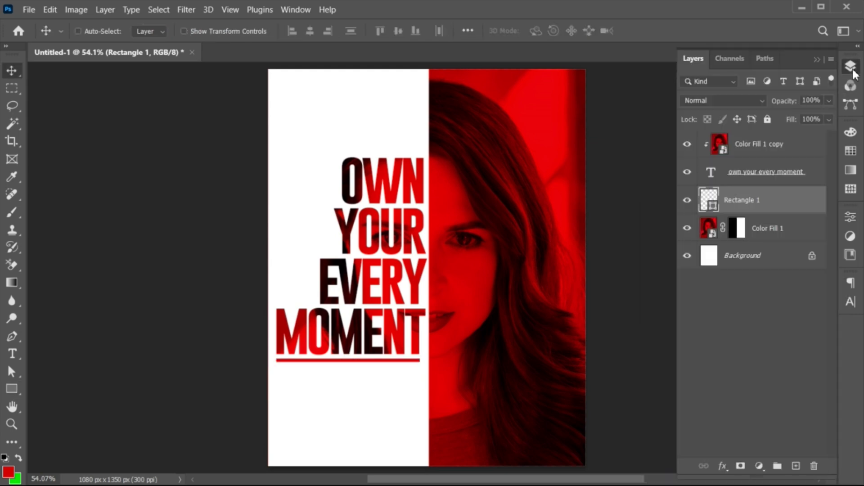
pyautogui.moveTo(766, 198); pyautogui.dragTo(764, 144)
# - Duplicate Color Fill 1 copy, move copy 2 above Rectangle 1, and clip it to the bar
pyautogui.click(753, 179)
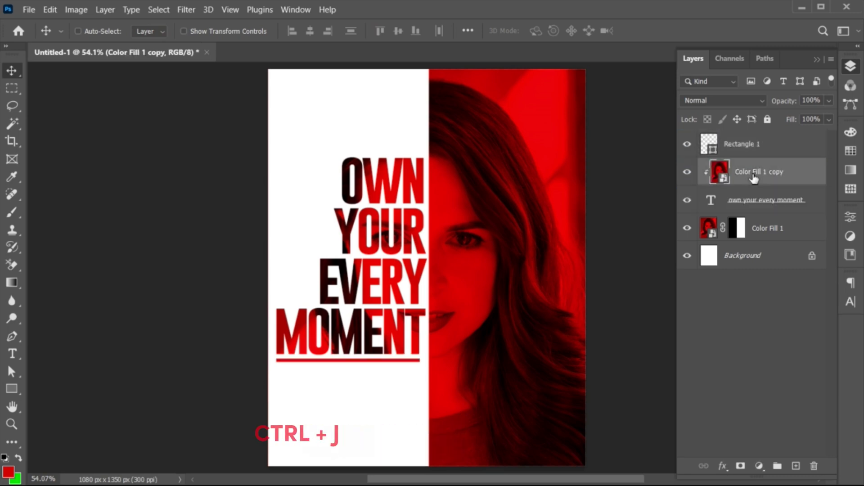
pyautogui.hotkey('ctrl', 'j')
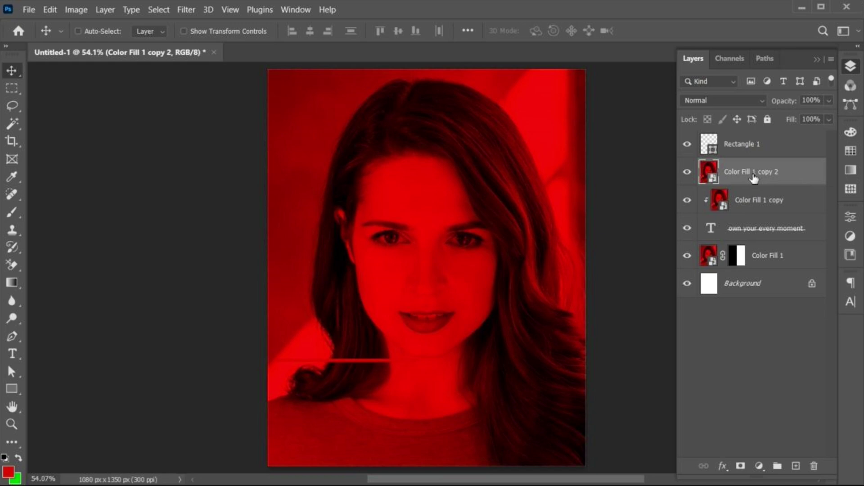
pyautogui.moveTo(753, 177); pyautogui.dragTo(754, 146)
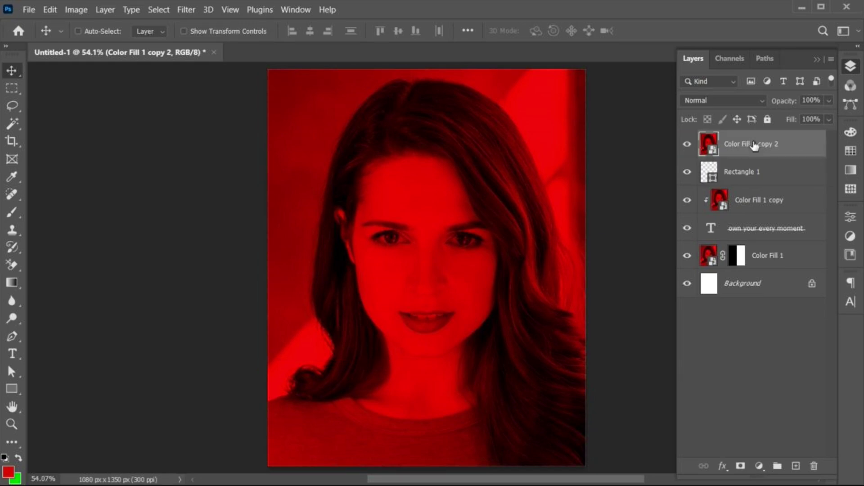
pyautogui.rightClick(728, 146)
pyautogui.click(763, 307)
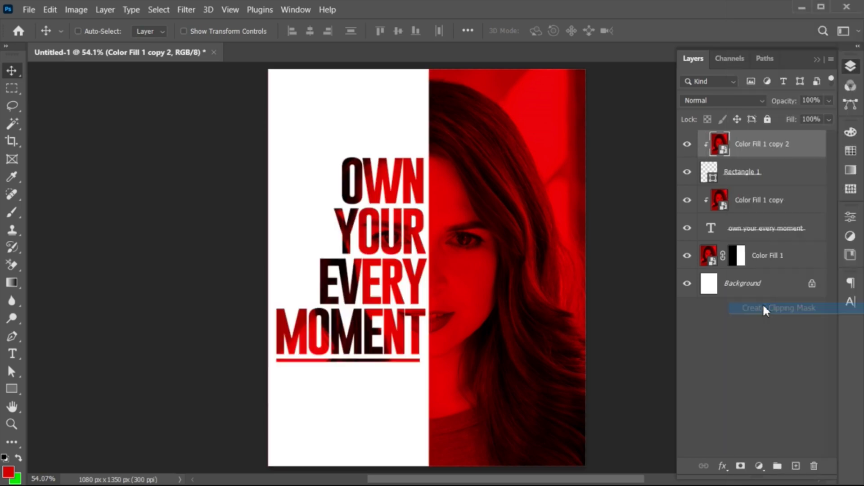
# - Paste the tagline 'identity · power · future · mindset · ambition · style' below the title, shrunk to about 85%
pyautogui.click(12, 354)
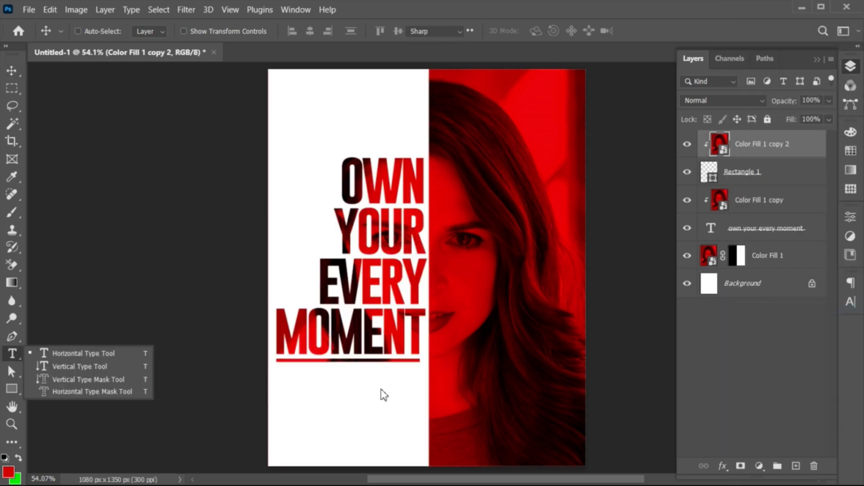
pyautogui.click(422, 394)
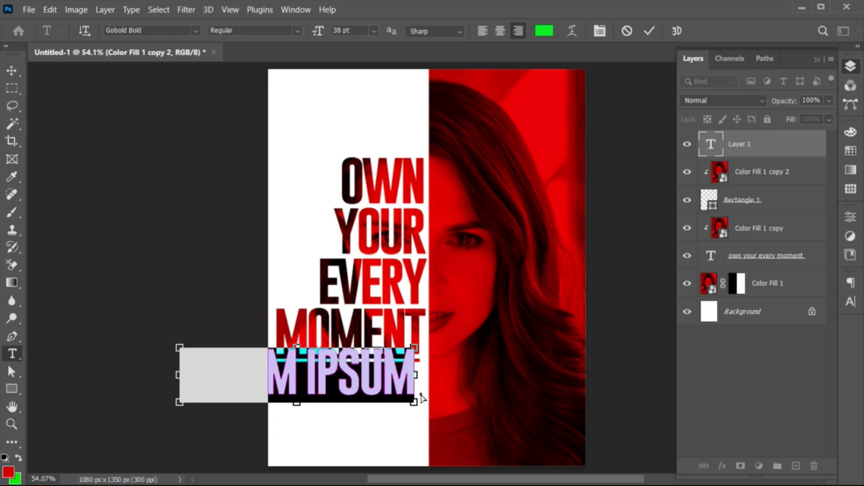
pyautogui.hotkey('ctrl', 'v')
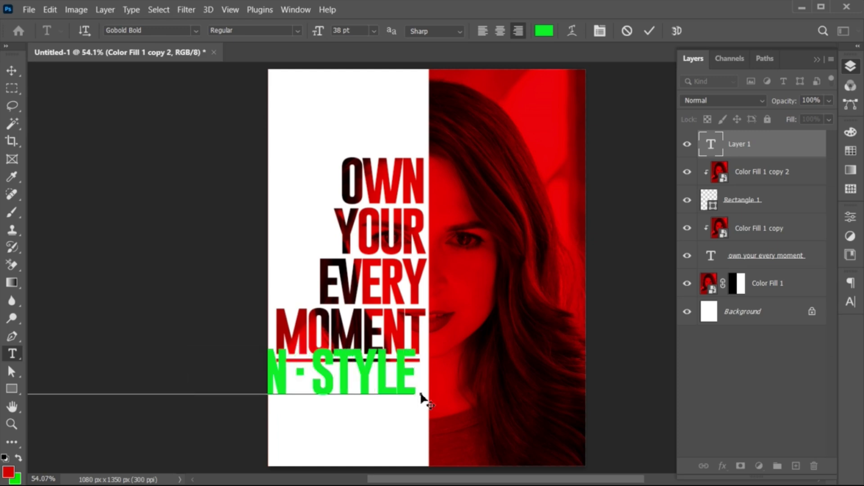
pyautogui.hotkey('ctrl', 't')
pyautogui.moveTo(415, 401); pyautogui.dragTo(418, 381)
pyautogui.press('Return')
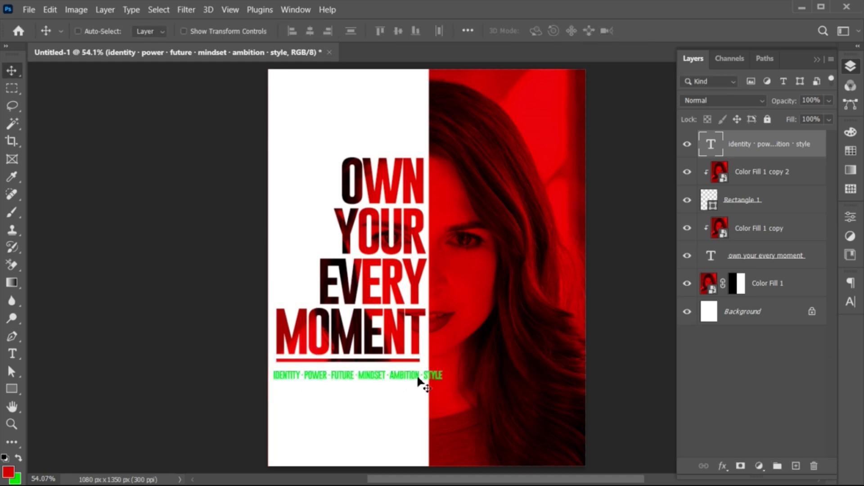
# - Set the tagline in Poppins SemiBold, replacing All Caps with Small Caps
pyautogui.doubleClick(418, 380)
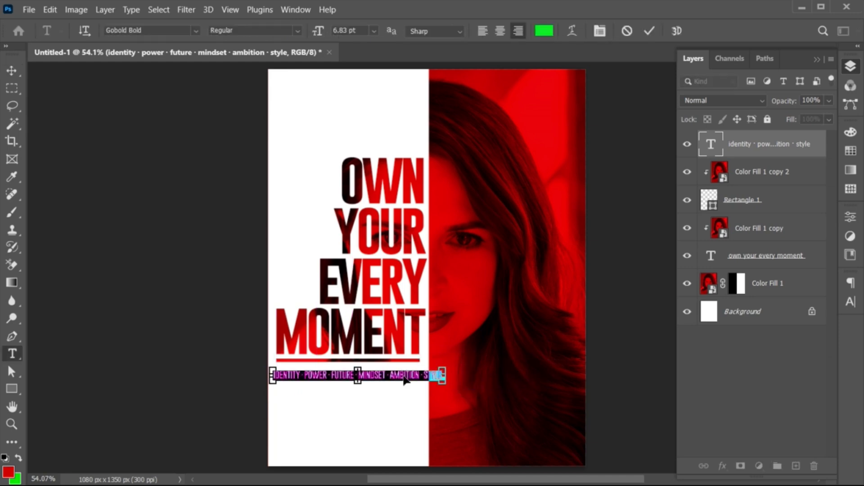
pyautogui.click(759, 302)
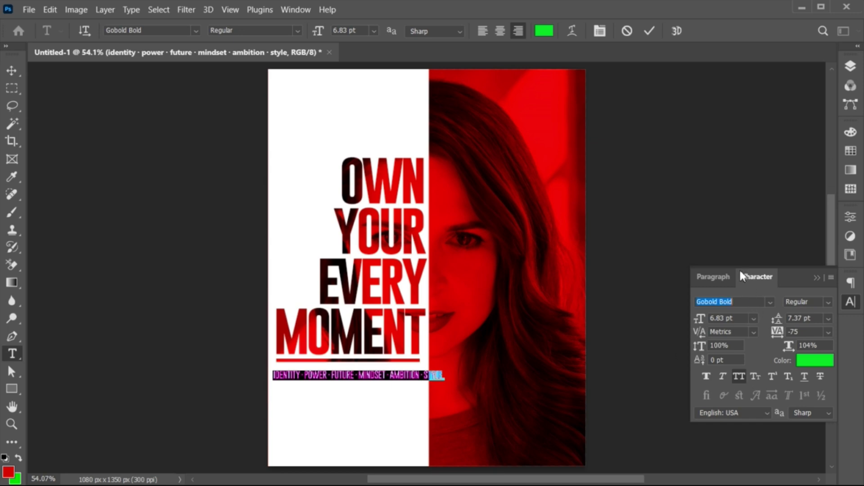
pyautogui.write('Poppins')
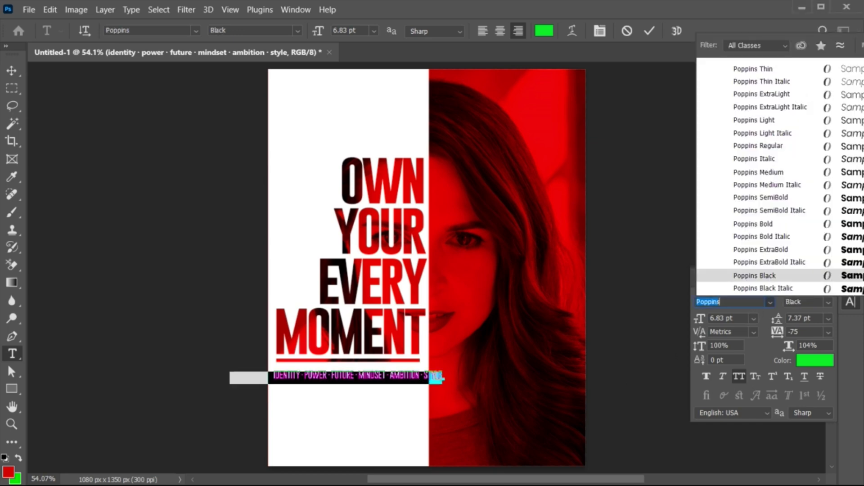
pyautogui.click(756, 199)
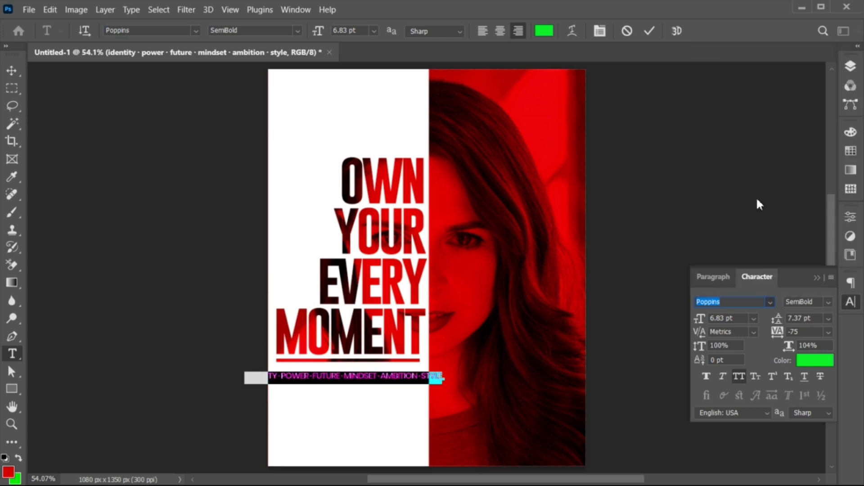
pyautogui.click(742, 376)
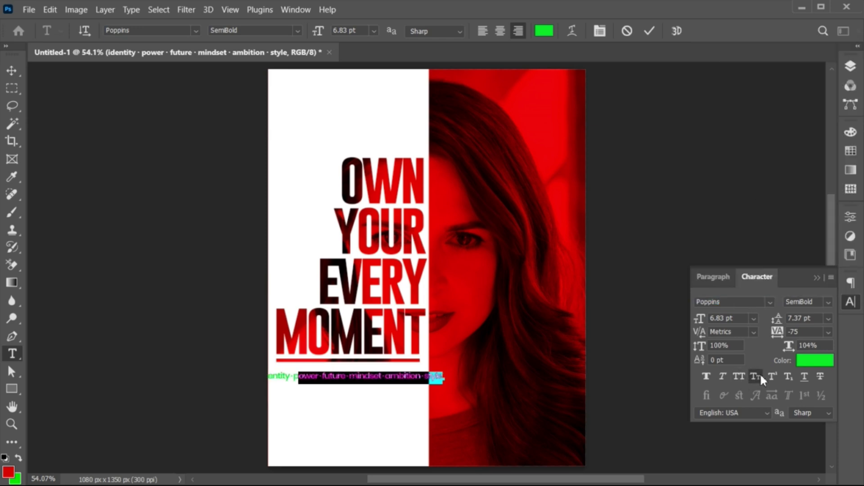
pyautogui.click(759, 376)
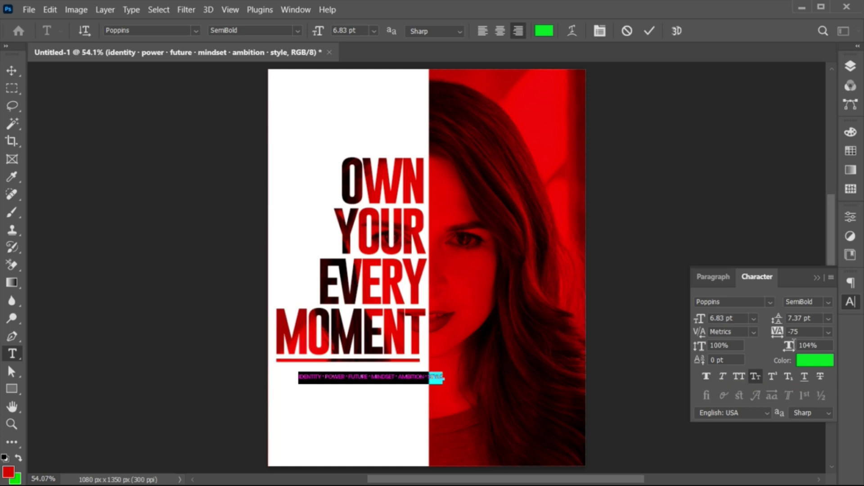
# - Set the tagline's tracking to 0, trying -5 first
pyautogui.click(828, 332)
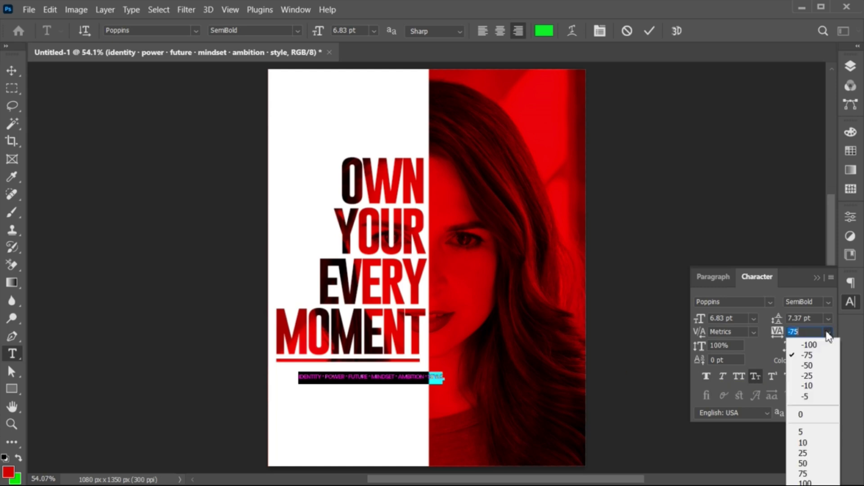
pyautogui.click(812, 398)
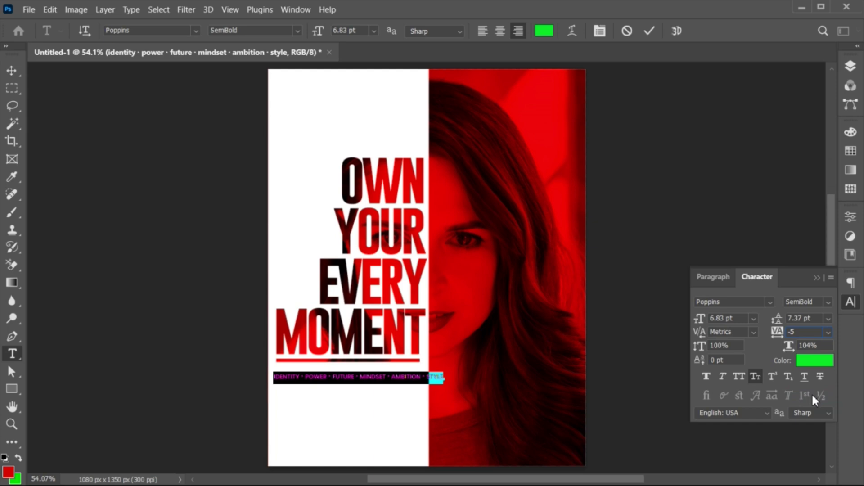
pyautogui.click(828, 332)
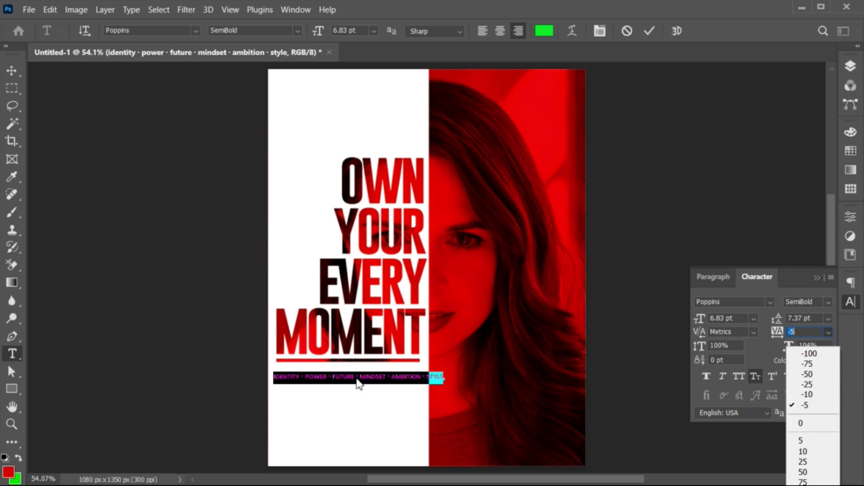
pyautogui.click(803, 422)
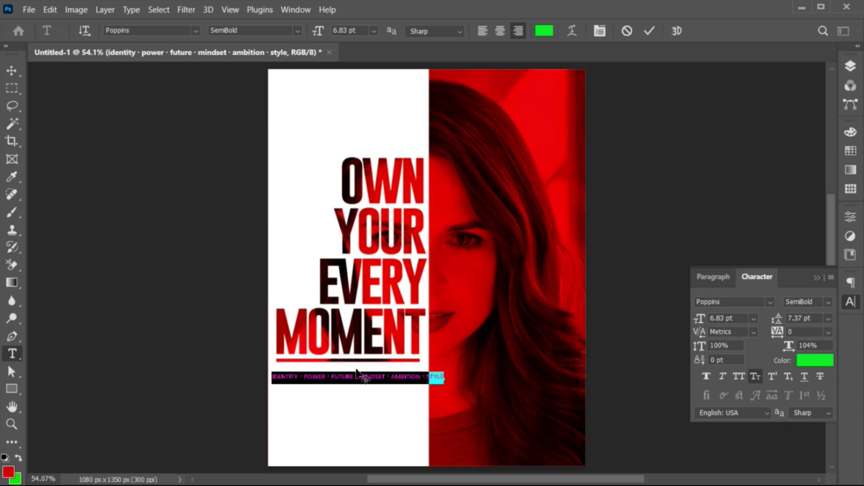
# - Narrow the tagline to about 89% and place it beneath the title's underline
pyautogui.click(649, 31)
pyautogui.press('v')
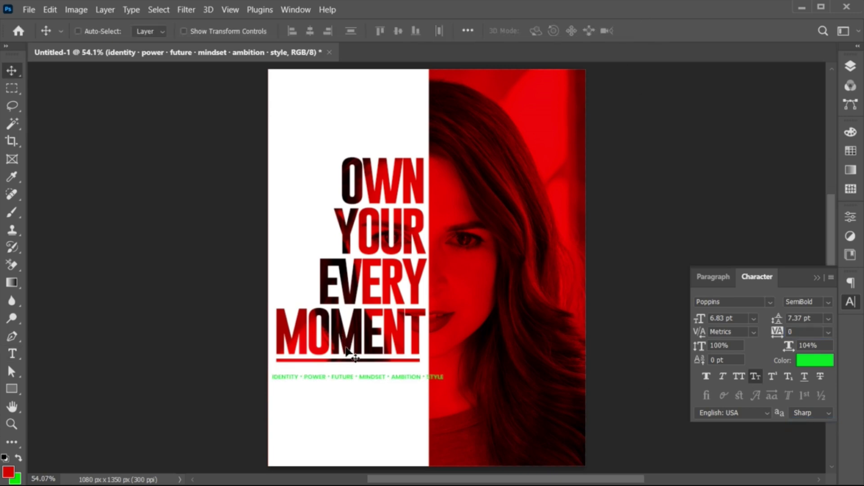
pyautogui.press('ctrl')
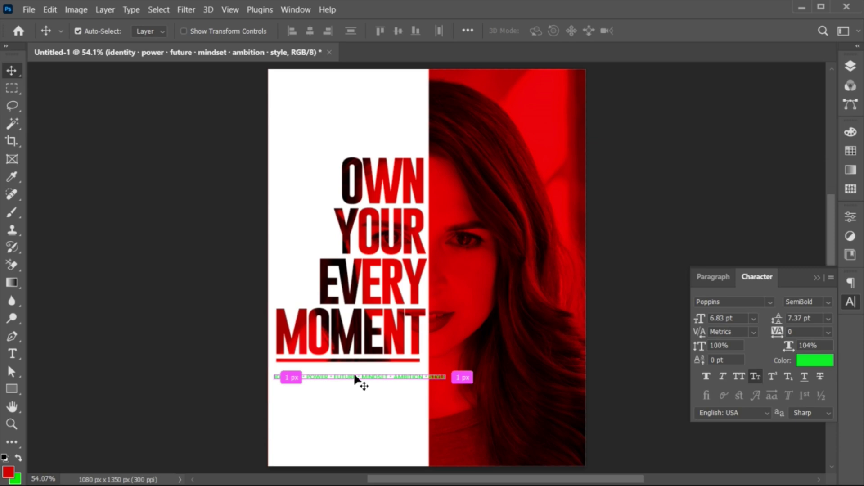
pyautogui.hotkey('ctrl', 't')
pyautogui.moveTo(446, 377); pyautogui.dragTo(422, 388)
pyautogui.press('Return')
pyautogui.hotkey('ctrl', 't')
pyautogui.press('Return')
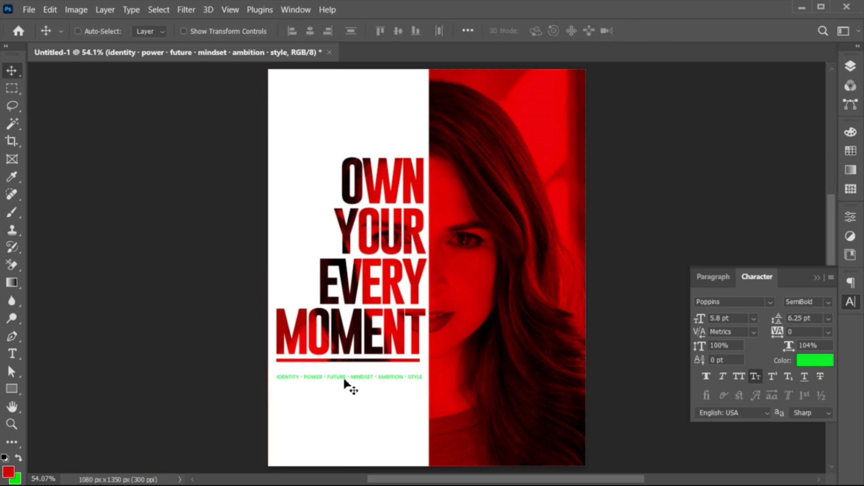
pyautogui.moveTo(343, 382); pyautogui.dragTo(341, 382)
# - Colour the tagline dark red #820000, sampled from the poster
pyautogui.doubleClick(341, 382)
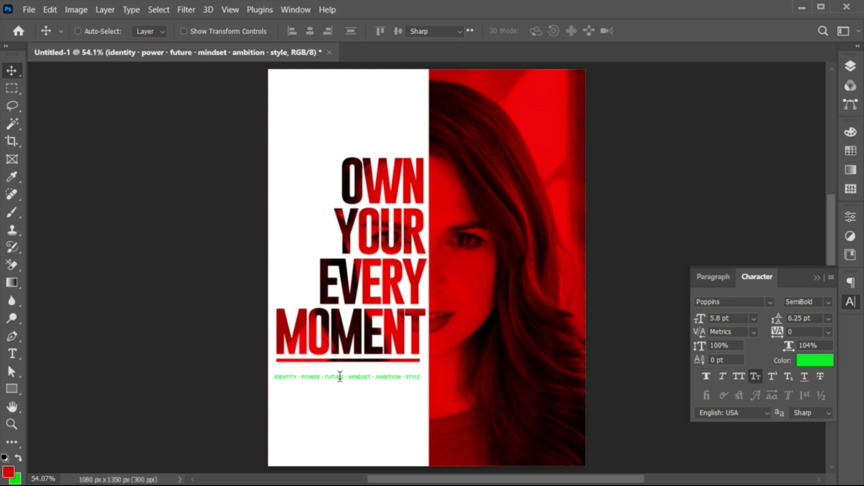
pyautogui.click(810, 359)
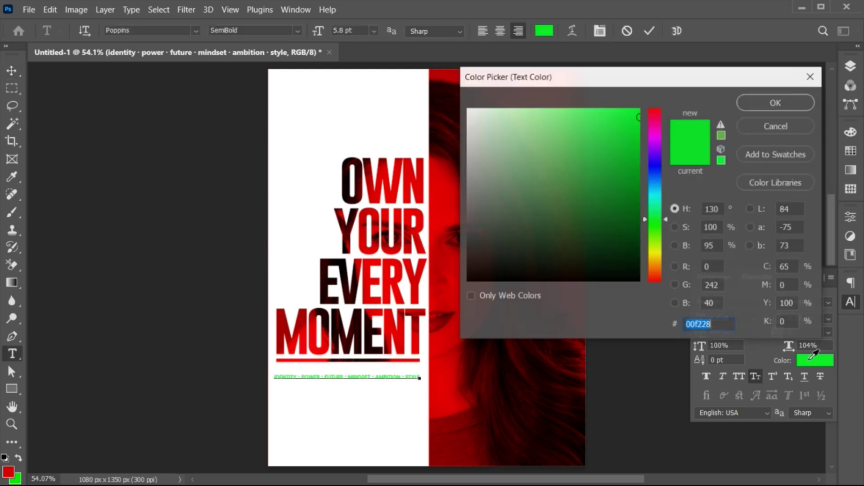
pyautogui.click(445, 323)
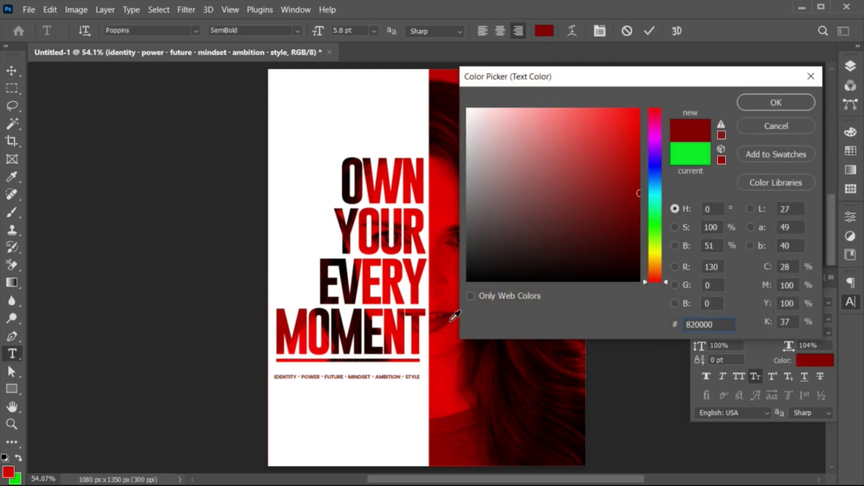
pyautogui.click(784, 105)
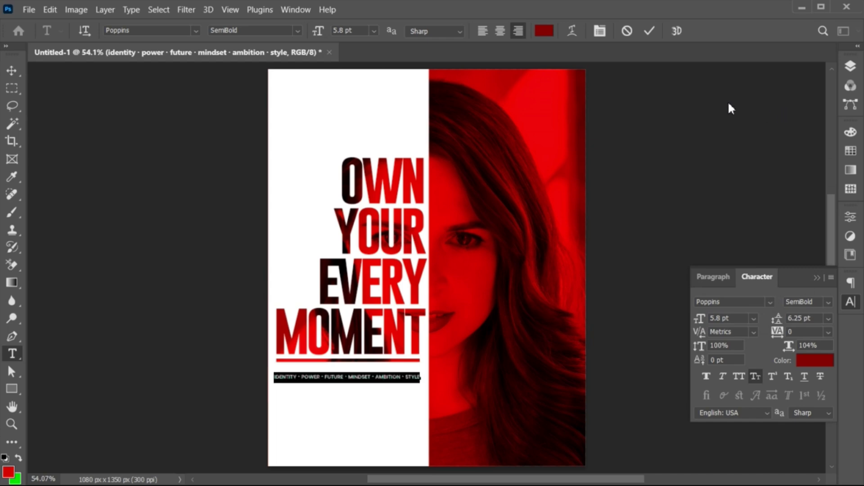
pyautogui.click(646, 30)
# - Shrink the tagline slightly to about 97%
pyautogui.press('z')
pyautogui.moveTo(334, 378)
pyautogui.mouseDown()
pyautogui.moveTo(346, 377)
pyautogui.moveTo(334, 381)
pyautogui.mouseUp()
pyautogui.press('v')
pyautogui.hotkey('ctrl', 't')
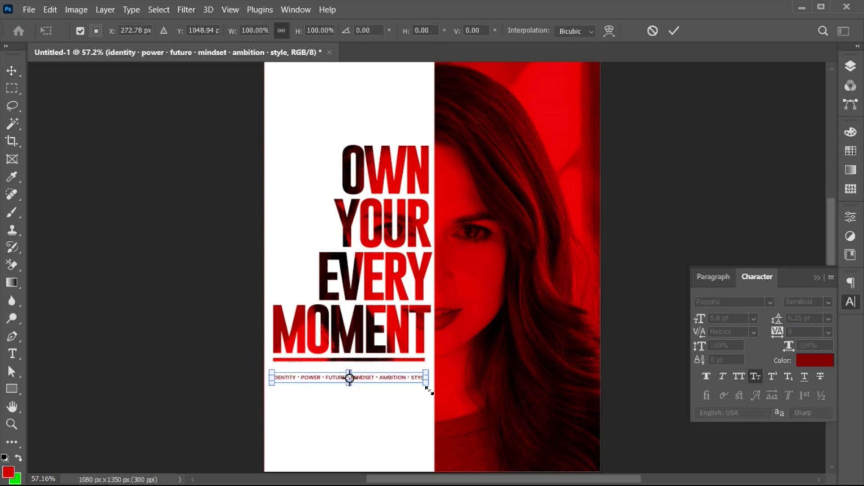
pyautogui.moveTo(427, 388); pyautogui.dragTo(426, 387)
pyautogui.press('Return')
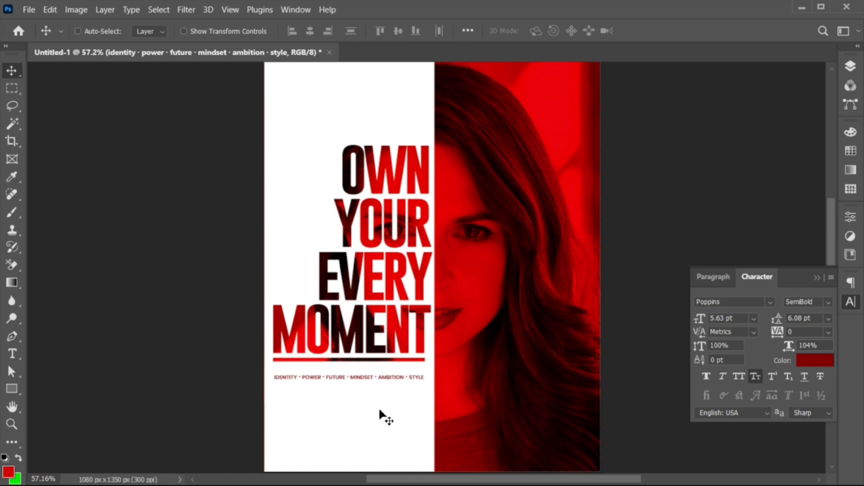
# - Paste the body paragraph below the tagline at 9 pt with 11 pt leading
pyautogui.press('t')
pyautogui.click(381, 410)
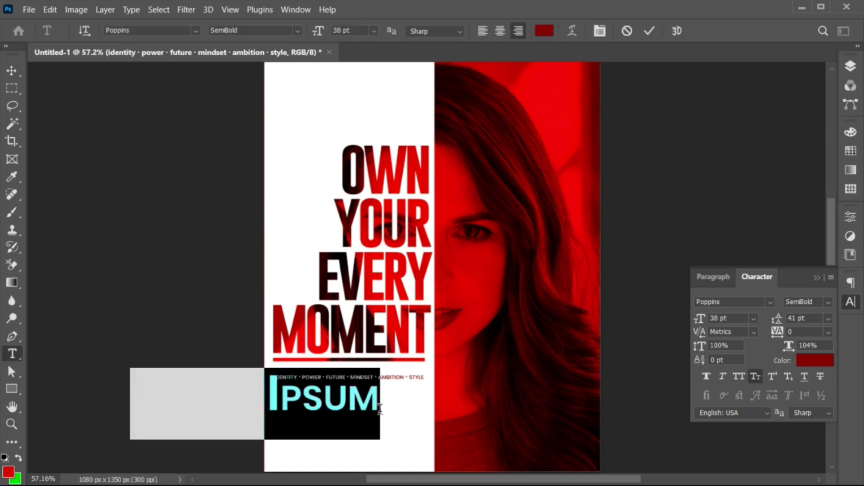
pyautogui.hotkey('ctrl', 'v')
pyautogui.hotkey('ctrl', 'Return')
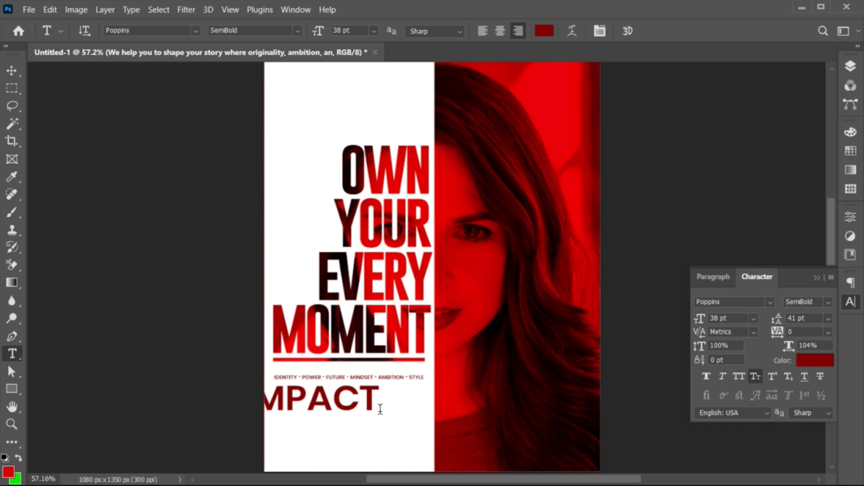
pyautogui.press('v')
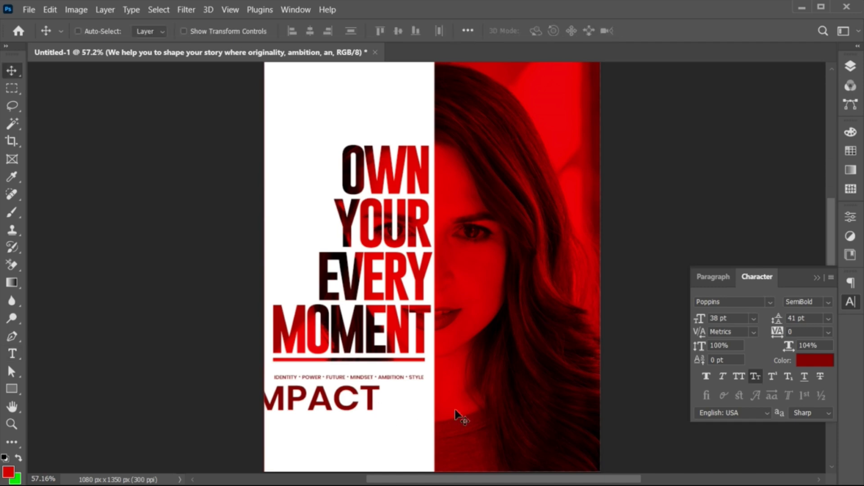
pyautogui.click(754, 318)
pyautogui.click(746, 368)
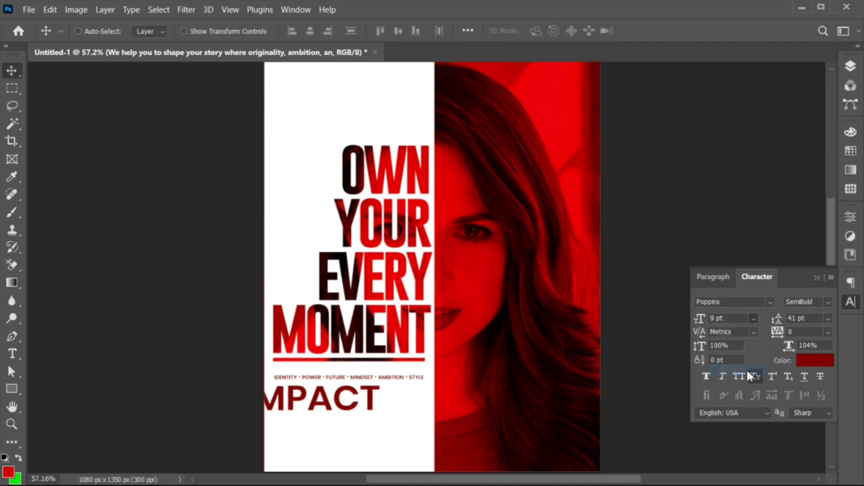
pyautogui.click(828, 318)
pyautogui.click(816, 389)
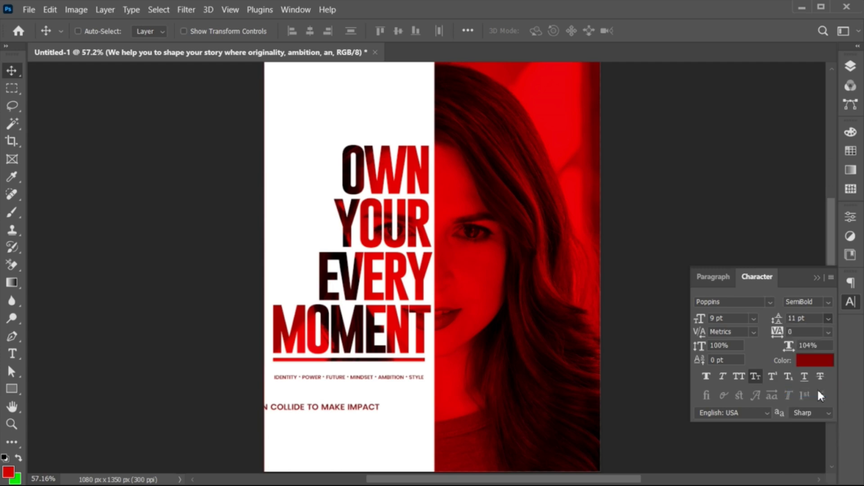
# - Move the paragraph onto the white half, set it in all caps, and scale it down
pyautogui.moveTo(370, 411); pyautogui.dragTo(474, 402)
pyautogui.click(739, 379)
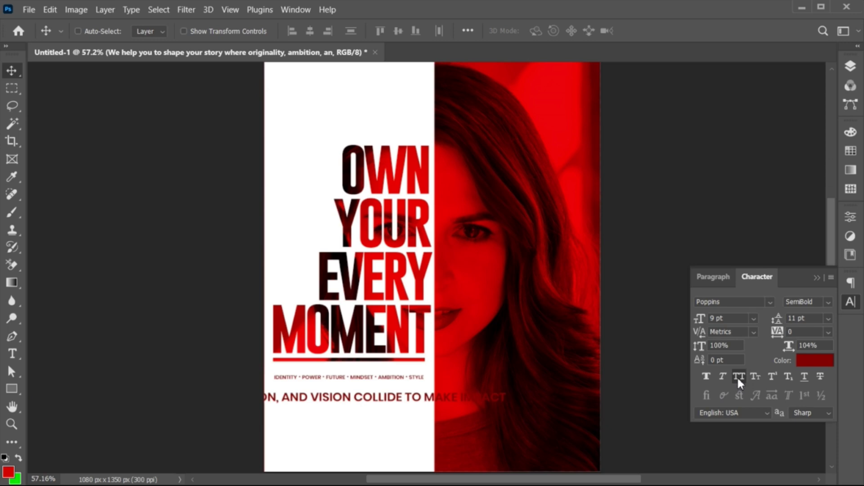
pyautogui.hotkey('ctrl', 't')
pyautogui.moveTo(503, 408); pyautogui.dragTo(484, 420)
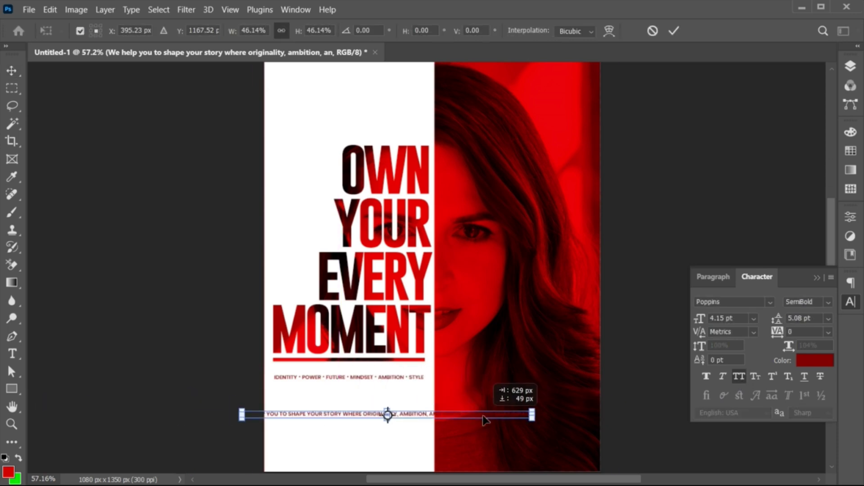
pyautogui.press('Return')
# - Break the paragraph into three lines, tidying the spacing after AMBITION
pyautogui.doubleClick(343, 413)
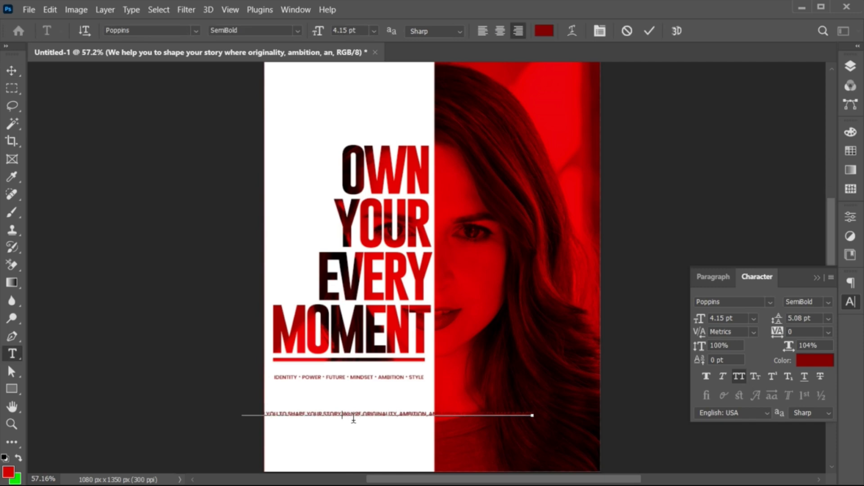
pyautogui.press('Return')
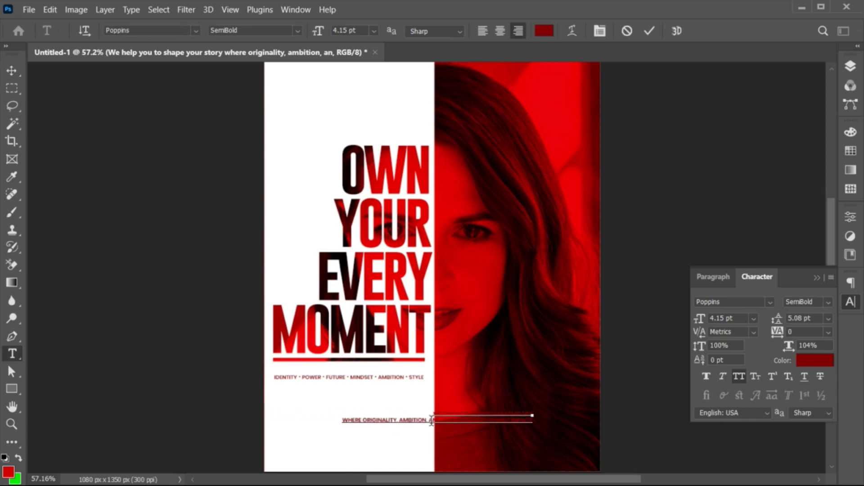
pyautogui.press('BackSpace')
pyautogui.press('BackSpace')
pyautogui.press('Return')
pyautogui.hotkey('ctrl', 'Return')
# - Move the paragraph left beside the title and enlarge it to about 119%
pyautogui.press('v')
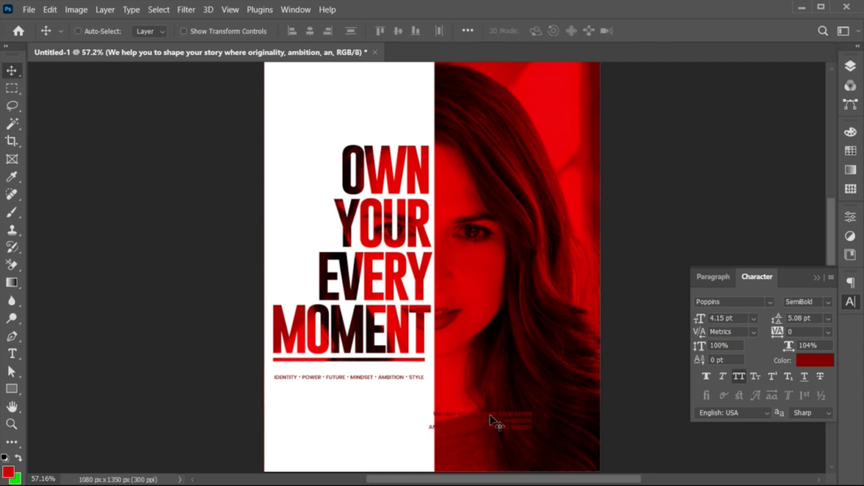
pyautogui.moveTo(489, 421); pyautogui.dragTo(440, 445)
pyautogui.hotkey('ctrl', 't')
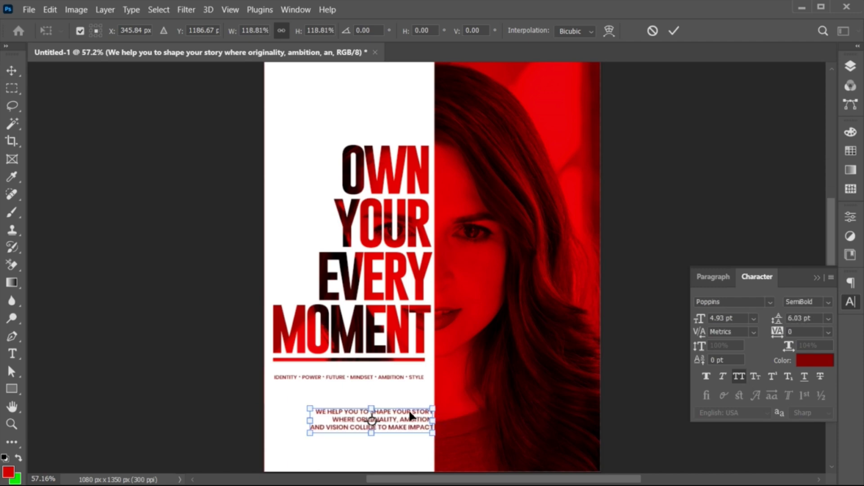
pyautogui.moveTo(416, 418); pyautogui.dragTo(403, 415)
pyautogui.press('Return')
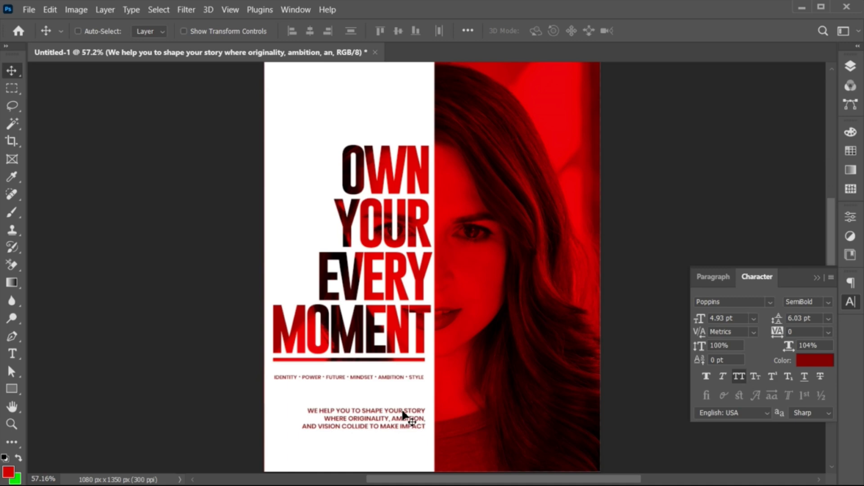
# - Recolour the paragraph #400000 and nudge it a few pixels left
pyautogui.doubleClick(404, 415)
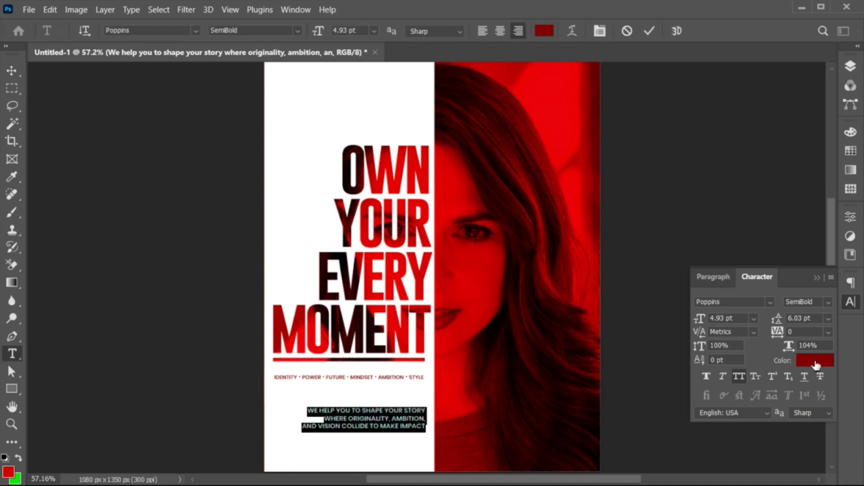
pyautogui.click(815, 360)
pyautogui.write('400000')
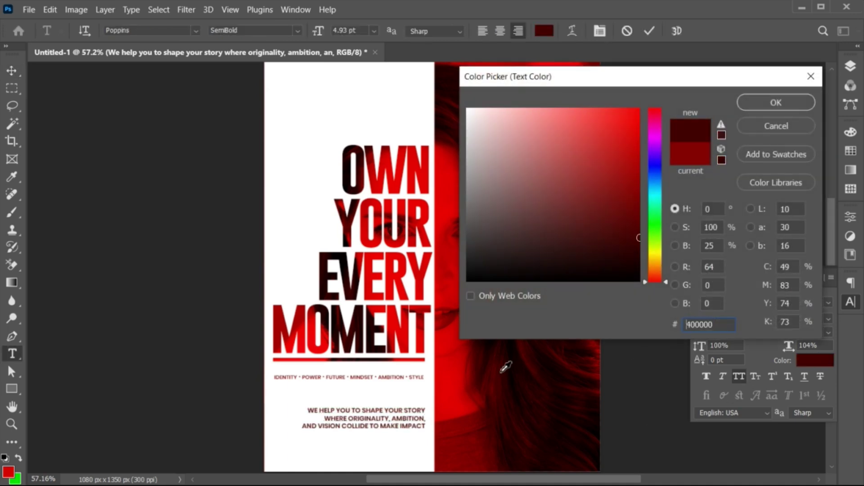
pyautogui.click(776, 102)
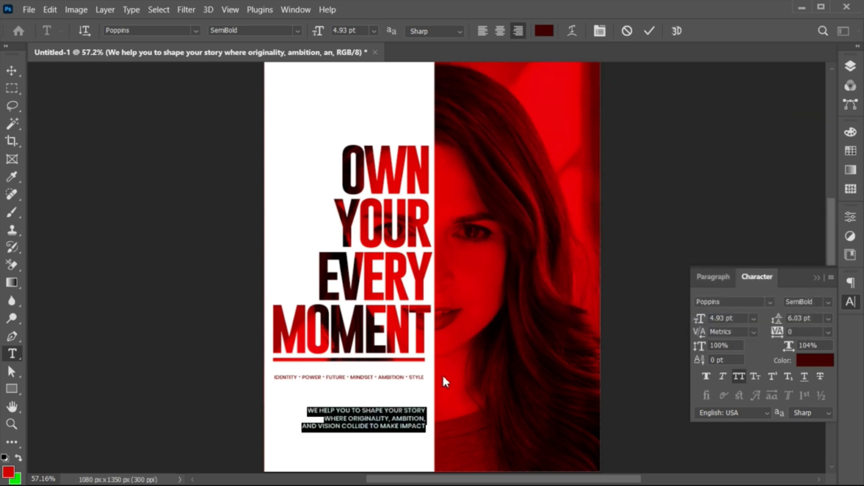
pyautogui.hotkey('ctrl', 'Return')
pyautogui.press('v')
pyautogui.moveTo(395, 409); pyautogui.dragTo(394, 405)
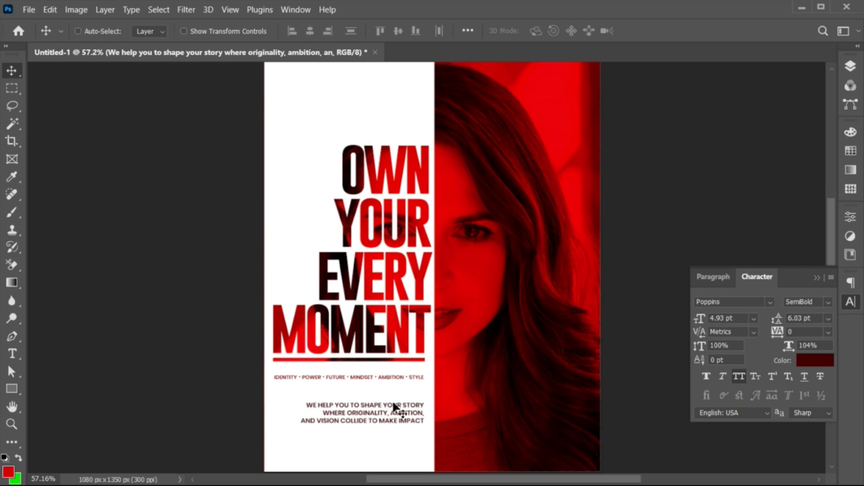
# - Add a bold 'JZ GRAPHICS' text line and move it under the paragraph
pyautogui.press('t')
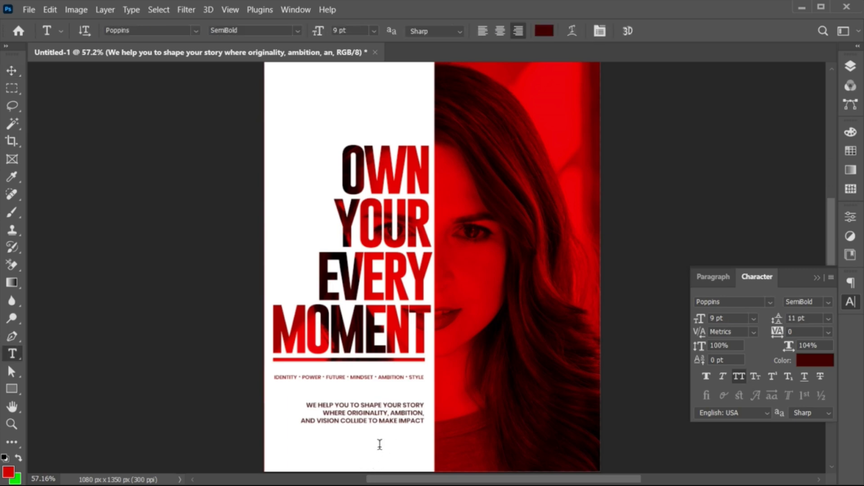
pyautogui.click(376, 450)
pyautogui.write('JZ GRAPHICS')
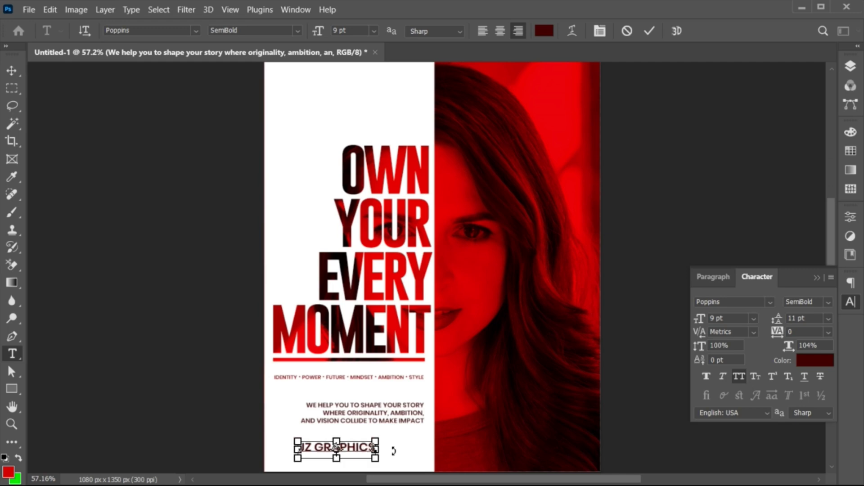
pyautogui.hotkey('ctrl', 'a')
pyautogui.click(827, 302)
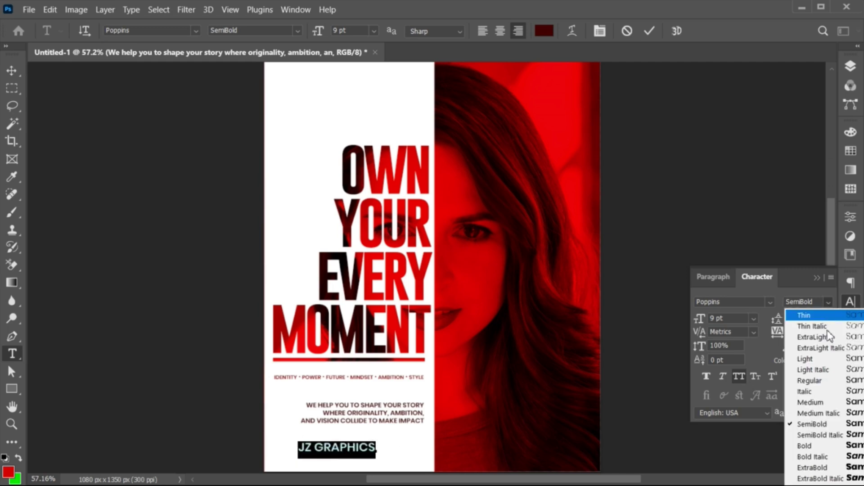
pyautogui.click(815, 446)
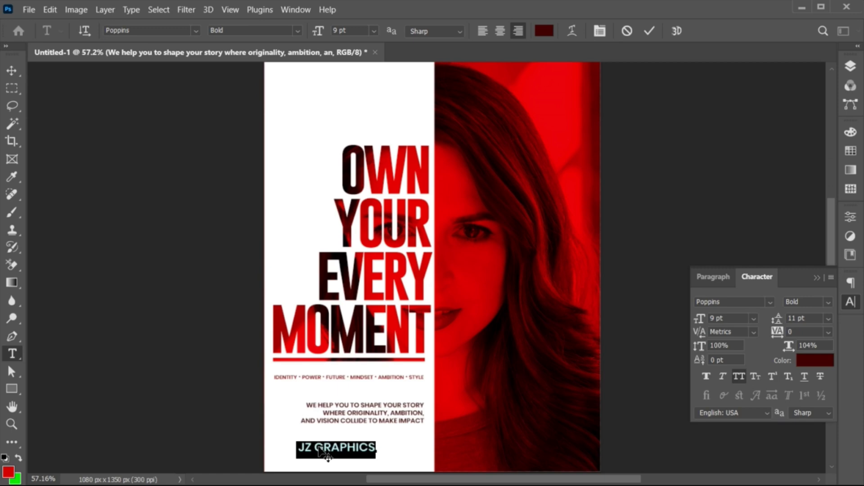
pyautogui.hotkey('ctrl', 'Return')
pyautogui.press('v')
pyautogui.moveTo(346, 455); pyautogui.dragTo(399, 453)
# - Widen JZ GRAPHICS tracking to 160 and shrink it to about 81%
pyautogui.doubleClick(333, 454)
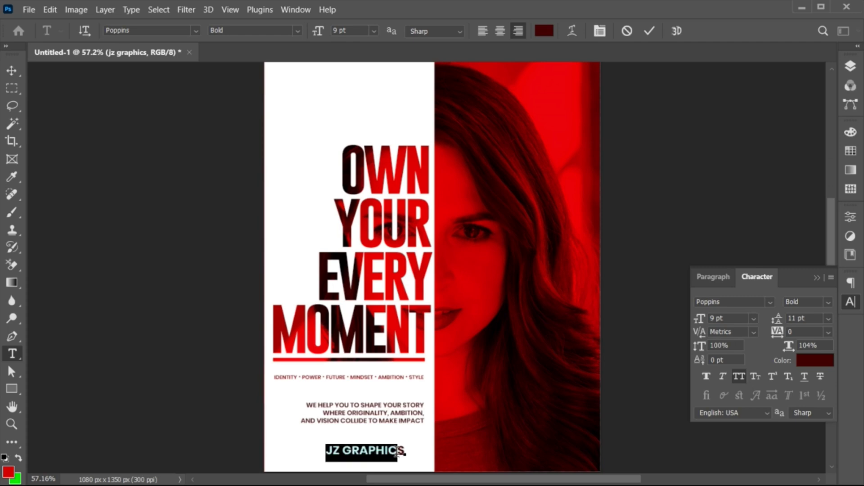
pyautogui.hotkey('alt', 'Right')
pyautogui.hotkey('alt', 'Right')
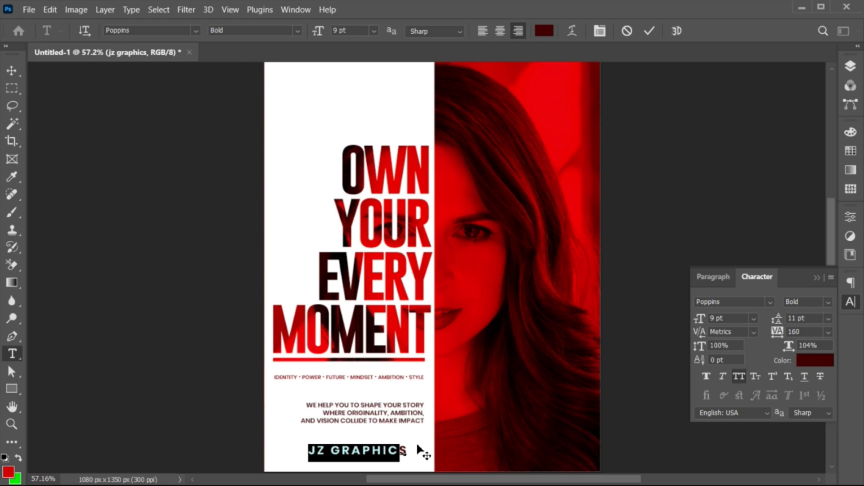
pyautogui.hotkey('ctrl', 'Return')
pyautogui.press('v')
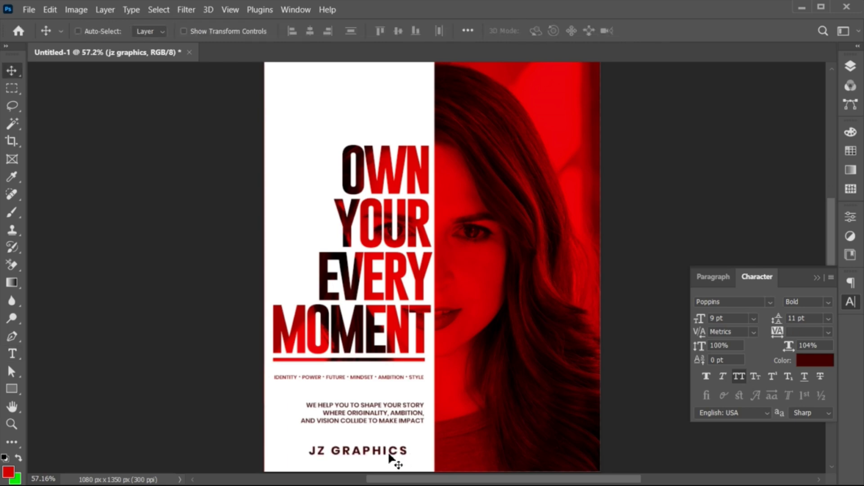
pyautogui.hotkey('ctrl', 't')
pyautogui.moveTo(406, 460)
pyautogui.mouseDown()
pyautogui.moveTo(384, 453)
pyautogui.moveTo(403, 456)
pyautogui.mouseUp()
pyautogui.press('Return')
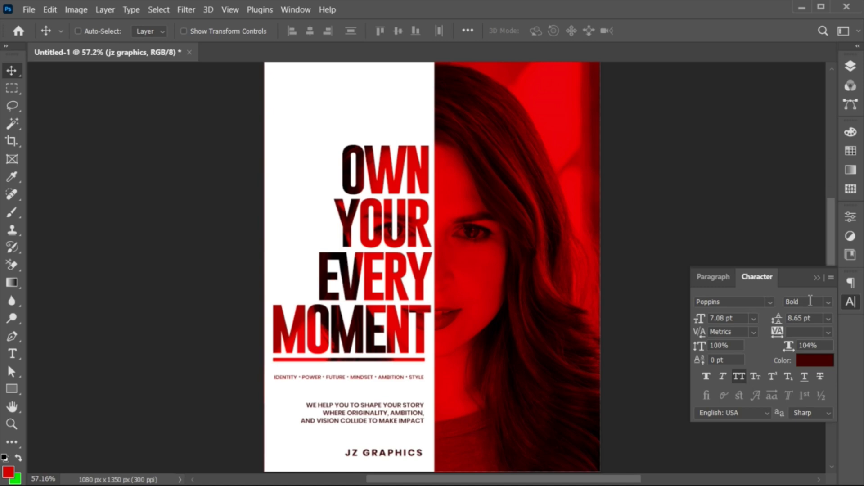
pyautogui.click(816, 278)
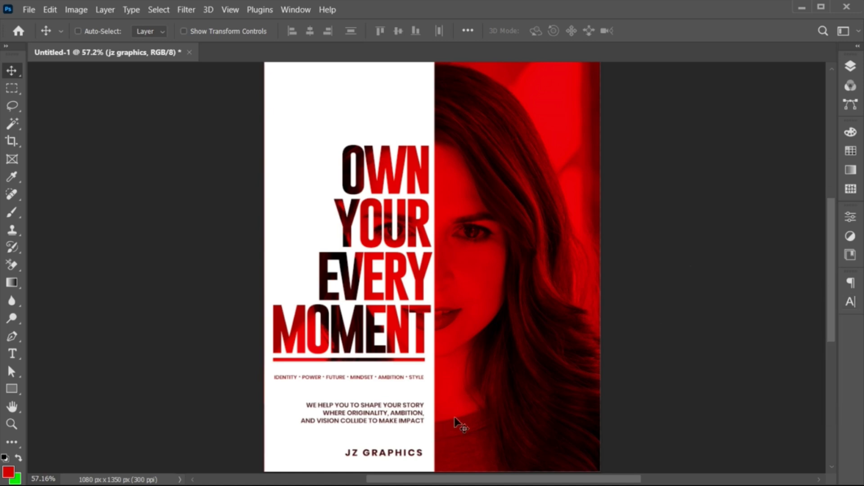
# - Paste the barcode and scale it to 5.92% in the poster's top-right corner
pyautogui.click(850, 66)
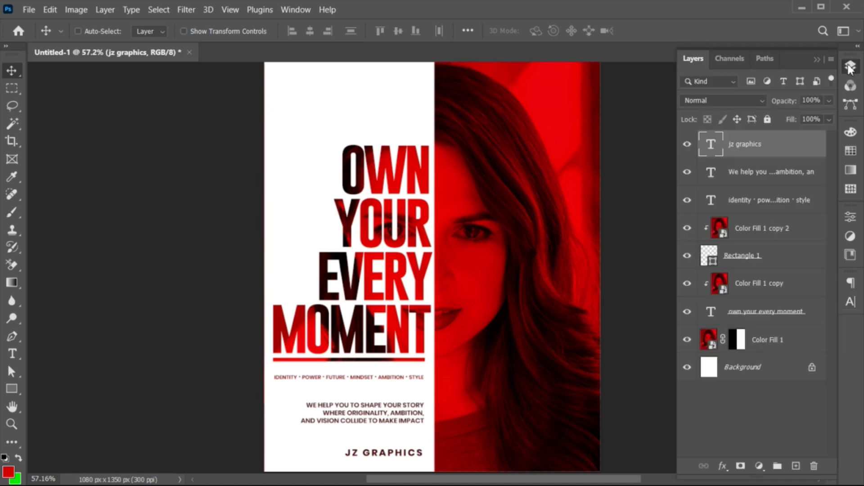
pyautogui.press('ctrl')
pyautogui.hotkey('ctrl', 'v')
pyautogui.moveTo(450, 256); pyautogui.dragTo(555, 93)
pyautogui.hotkey('ctrl', 't')
pyautogui.moveTo(583, 120); pyautogui.dragTo(567, 80)
pyautogui.press('Return')
pyautogui.scroll(-1, 442, 399)
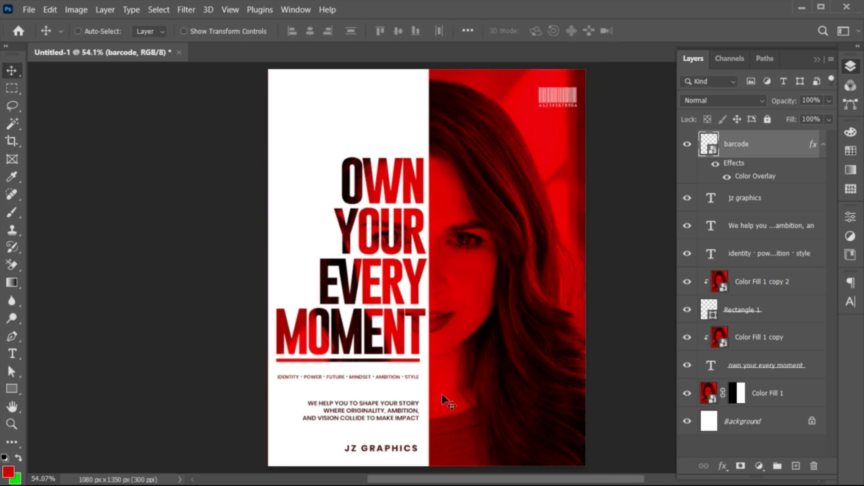
# - Draw a 55 px square at the top left with no stroke and red fill
pyautogui.click(12, 389)
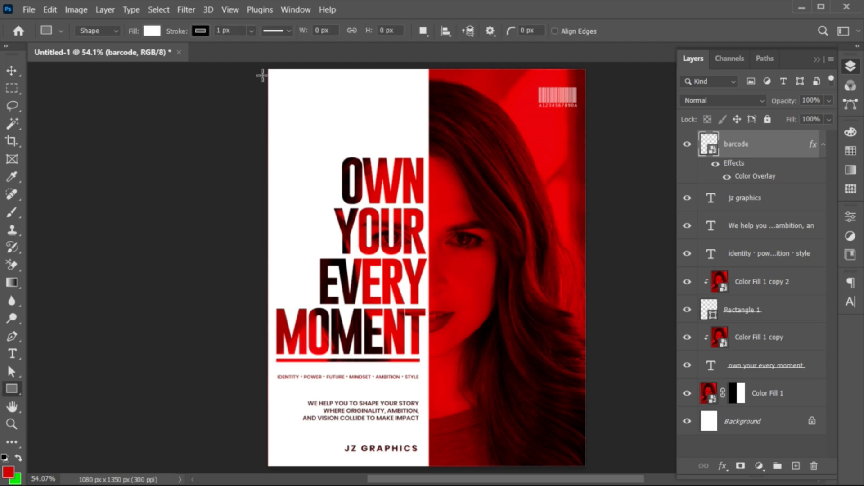
pyautogui.moveTo(273, 74); pyautogui.dragTo(295, 93)
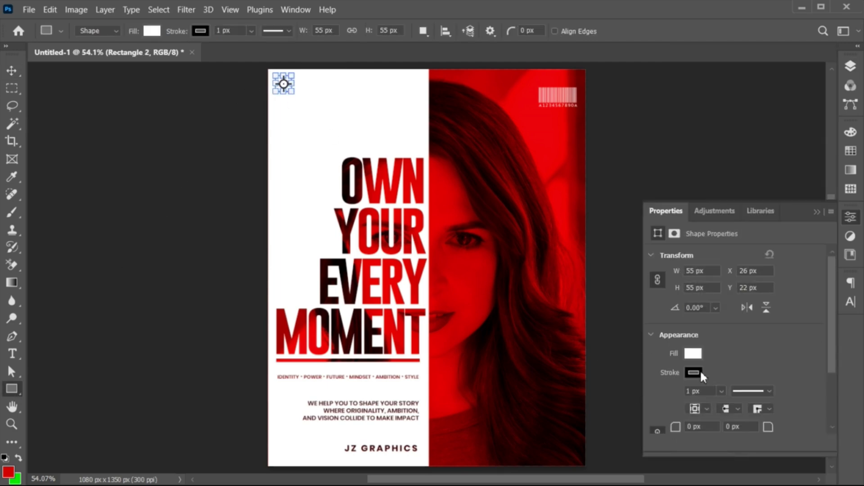
pyautogui.click(700, 371)
pyautogui.click(664, 299)
pyautogui.click(787, 260)
pyautogui.click(693, 353)
pyautogui.click(688, 345)
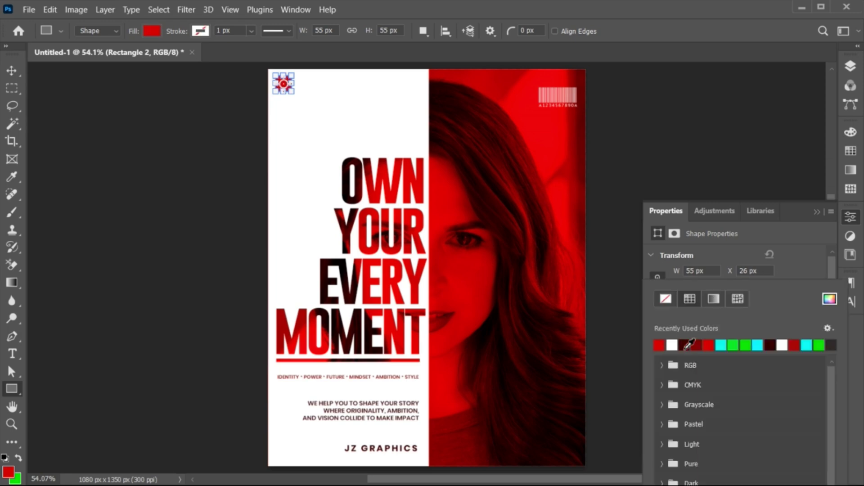
pyautogui.click(790, 265)
pyautogui.click(777, 216)
# - Scale the red square down to about 75%
pyautogui.press('v')
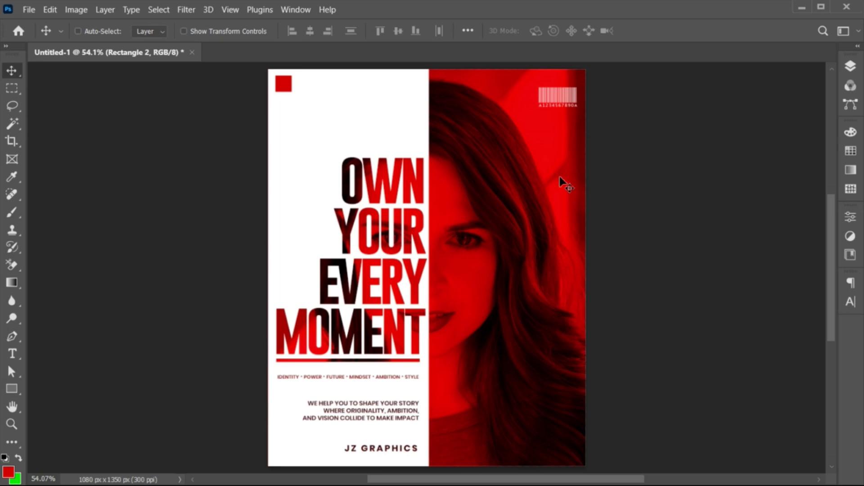
pyautogui.hotkey('ctrl', 't')
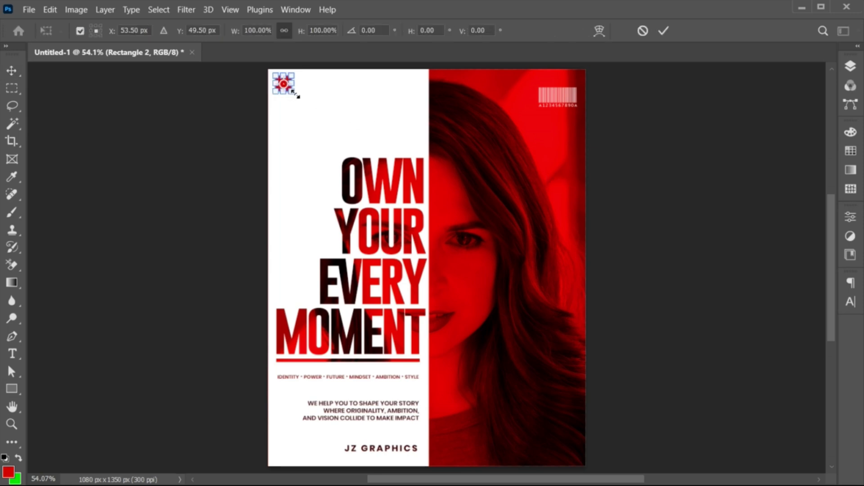
pyautogui.moveTo(292, 93); pyautogui.dragTo(295, 98)
pyautogui.press('Return')
# - Drag the tagline layer up about 25 px toward the red underline
pyautogui.keyDown('ctrl'); pyautogui.click(379, 377); pyautogui.keyUp('ctrl')
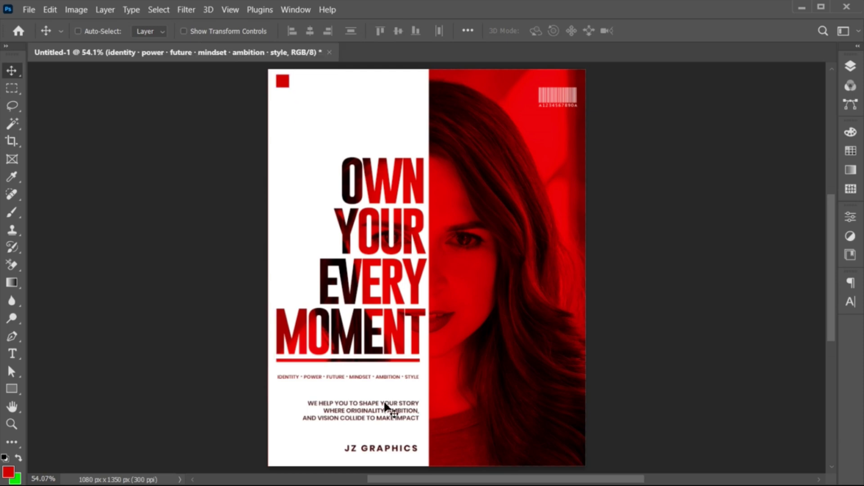
pyautogui.moveTo(383, 384); pyautogui.dragTo(380, 376)
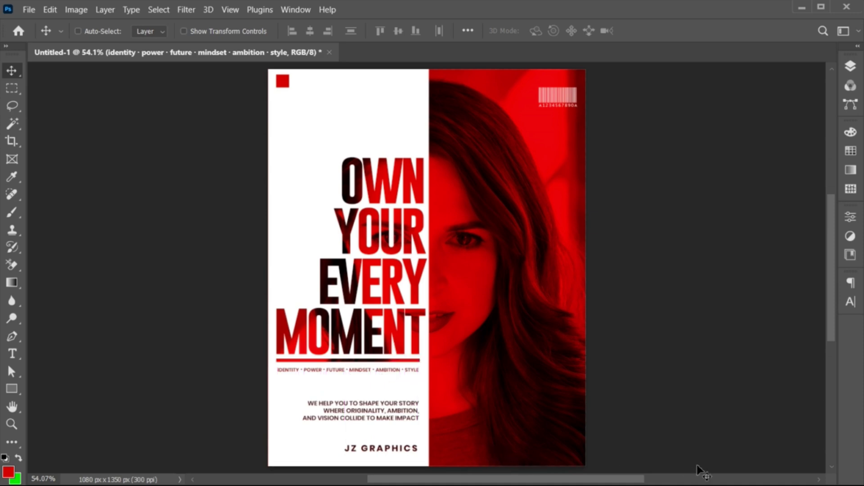